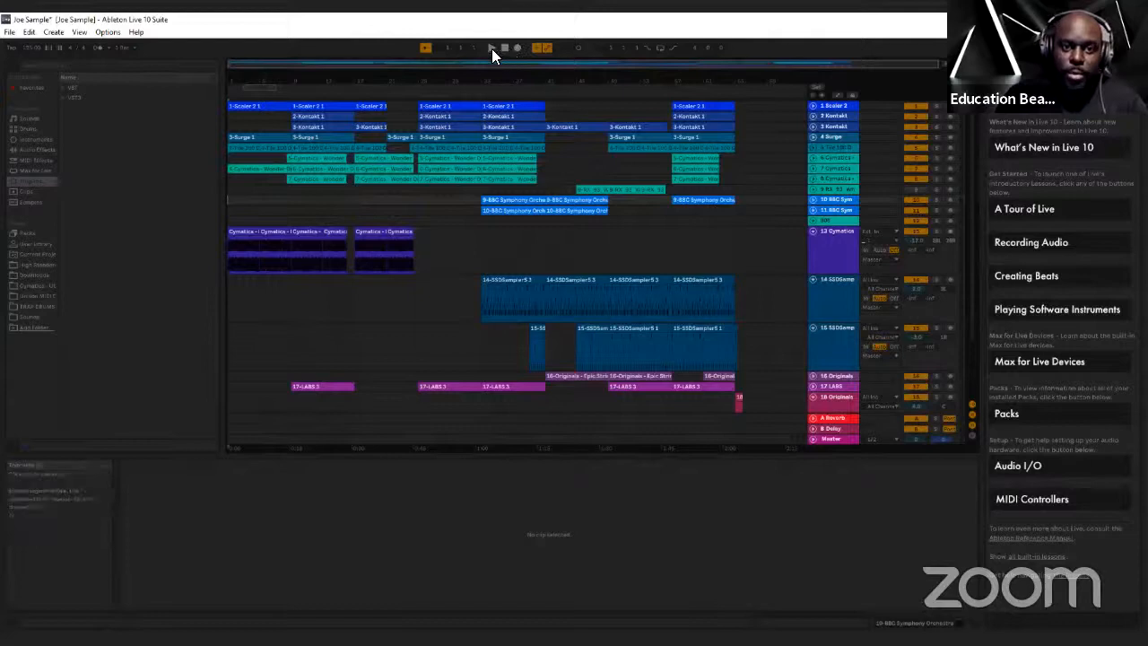
Audition sample track 5 in solo, and play the full arrangement with the solo switched off
{"action": "left_click", "coordinate": [937, 145]}
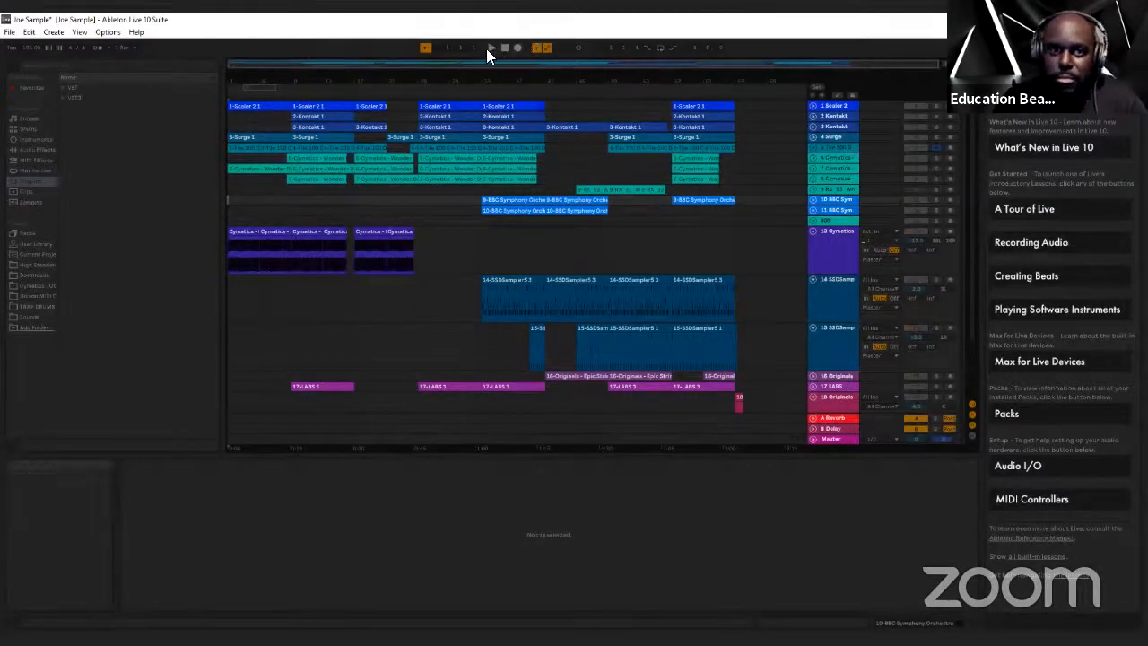
{"action": "left_click", "coordinate": [492, 47]}
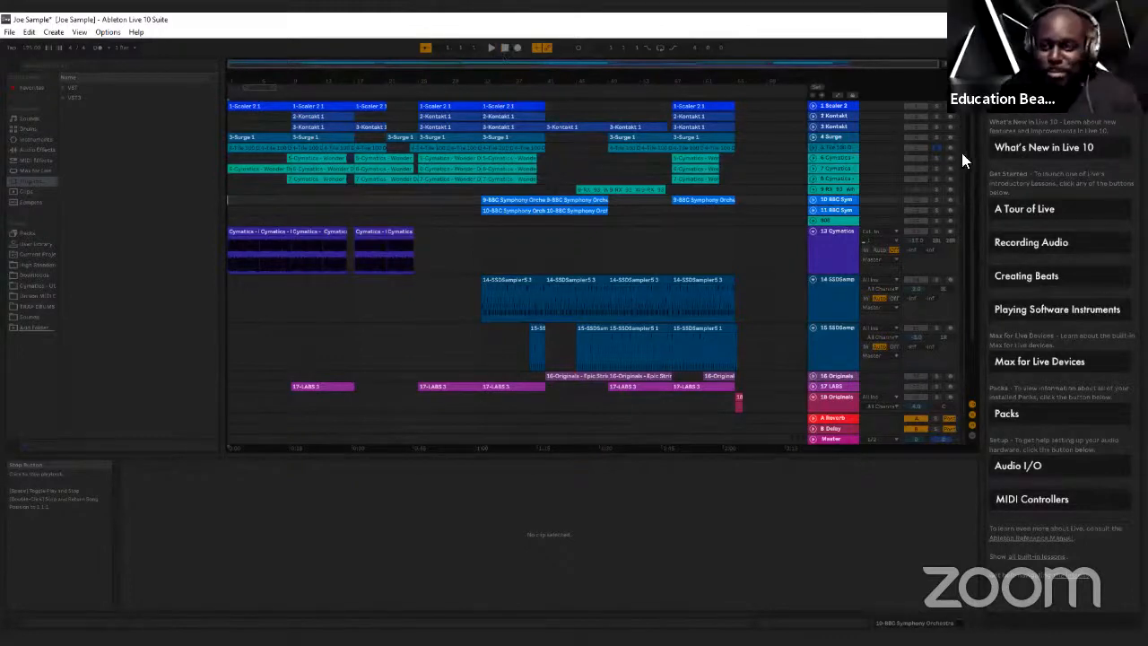
{"action": "left_click", "coordinate": [936, 149]}
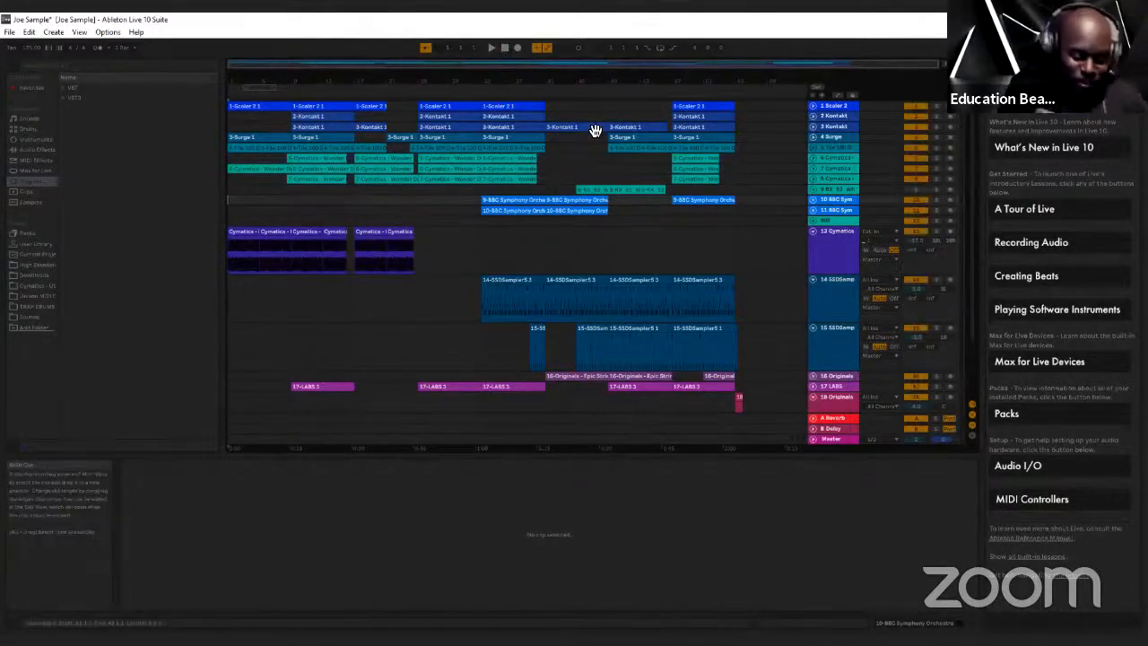
{"action": "key", "text": "space"}
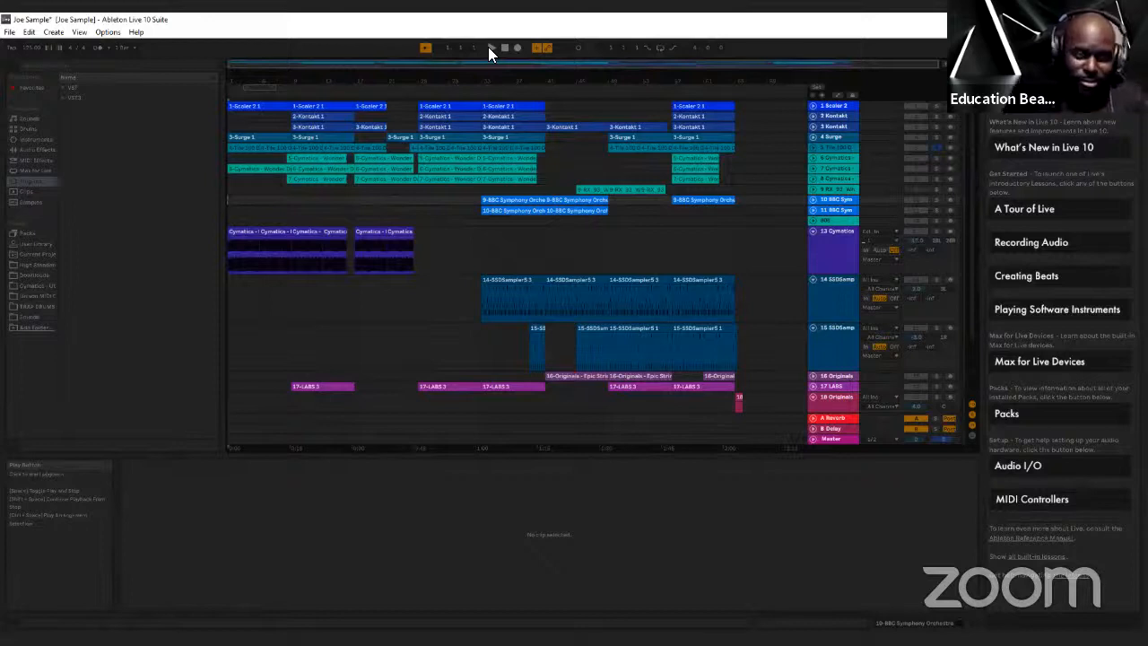
Play the soloed sample track 5 and show its mixer channel and device chain in Session View
{"action": "left_click", "coordinate": [490, 48]}
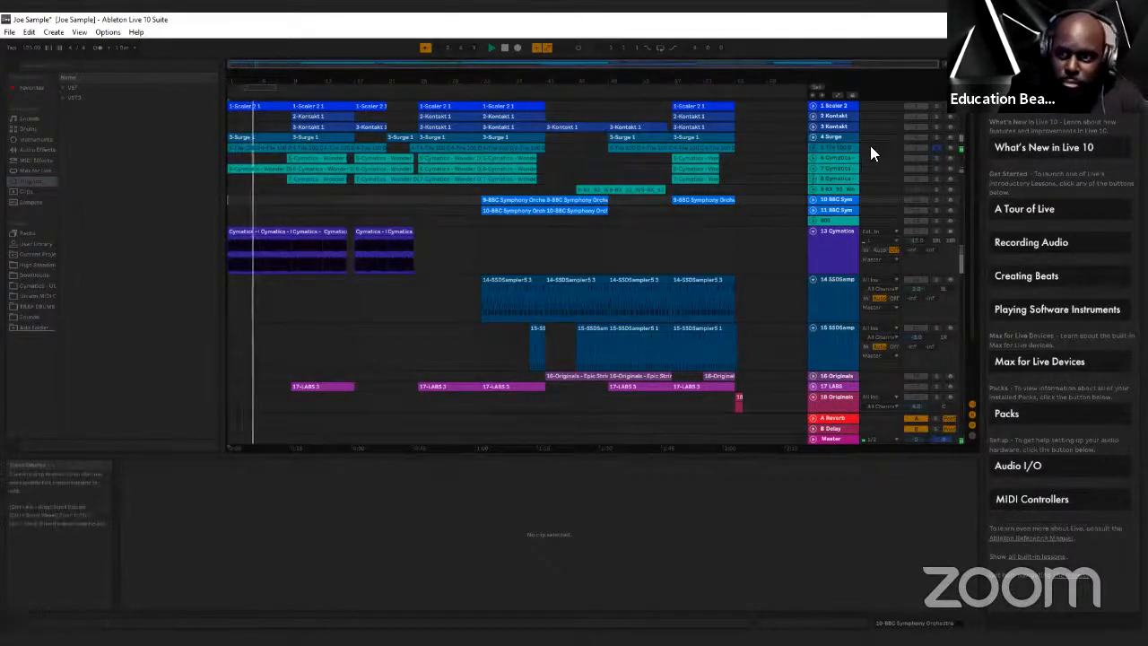
{"action": "key", "text": "Tab"}
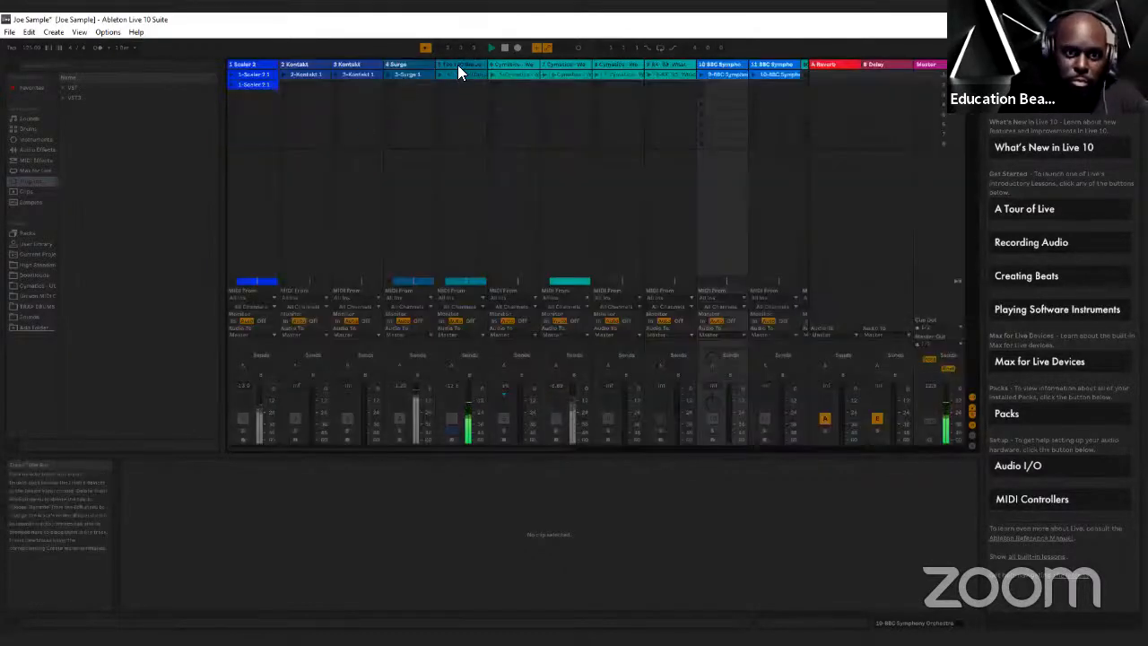
{"action": "left_click", "coordinate": [457, 64]}
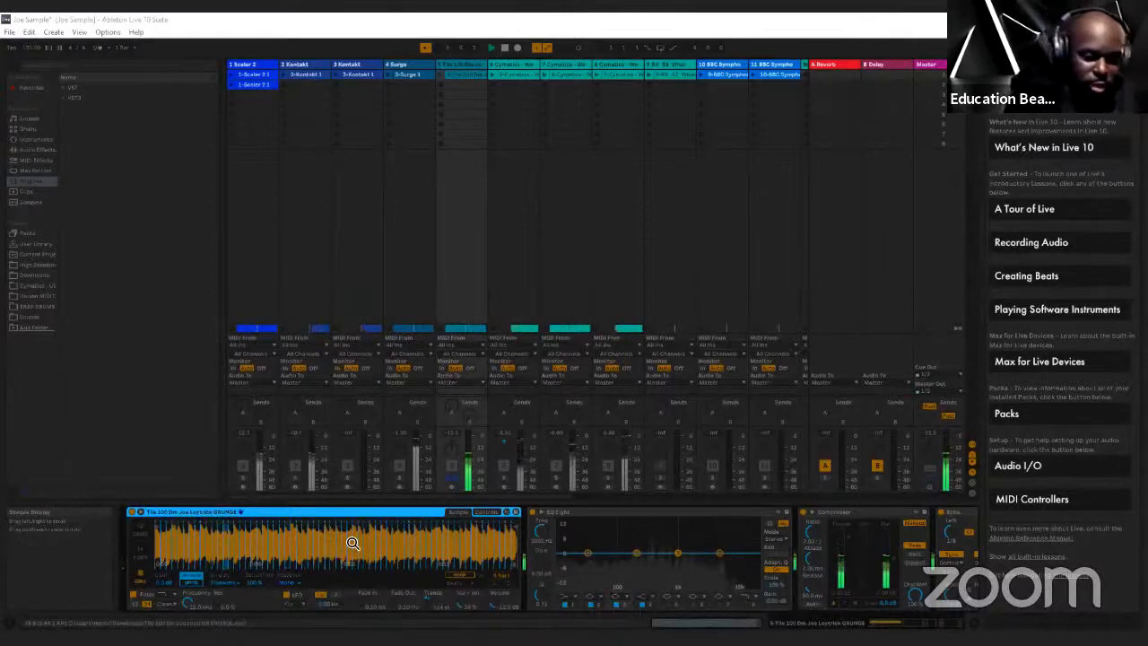
{"action": "left_click", "coordinate": [187, 408]}
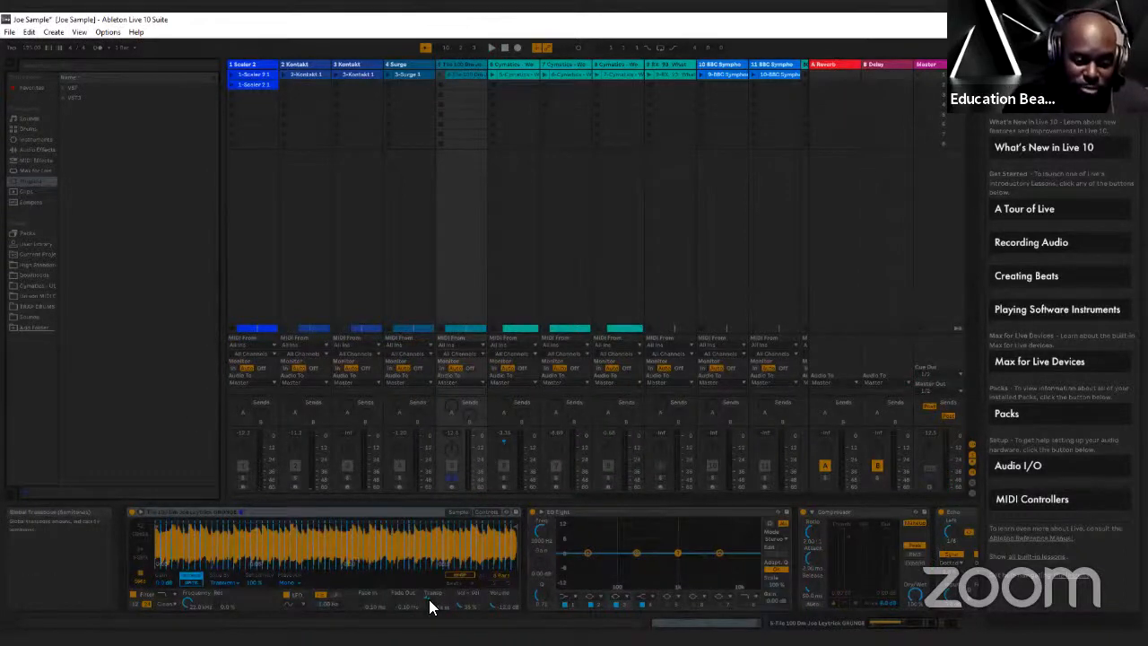
Change the Simpler transposition on track 5, play the sample, and unsolo the track to hear the full mix
{"action": "left_click_drag", "start_coordinate": [428, 599], "coordinate": [429, 610]}
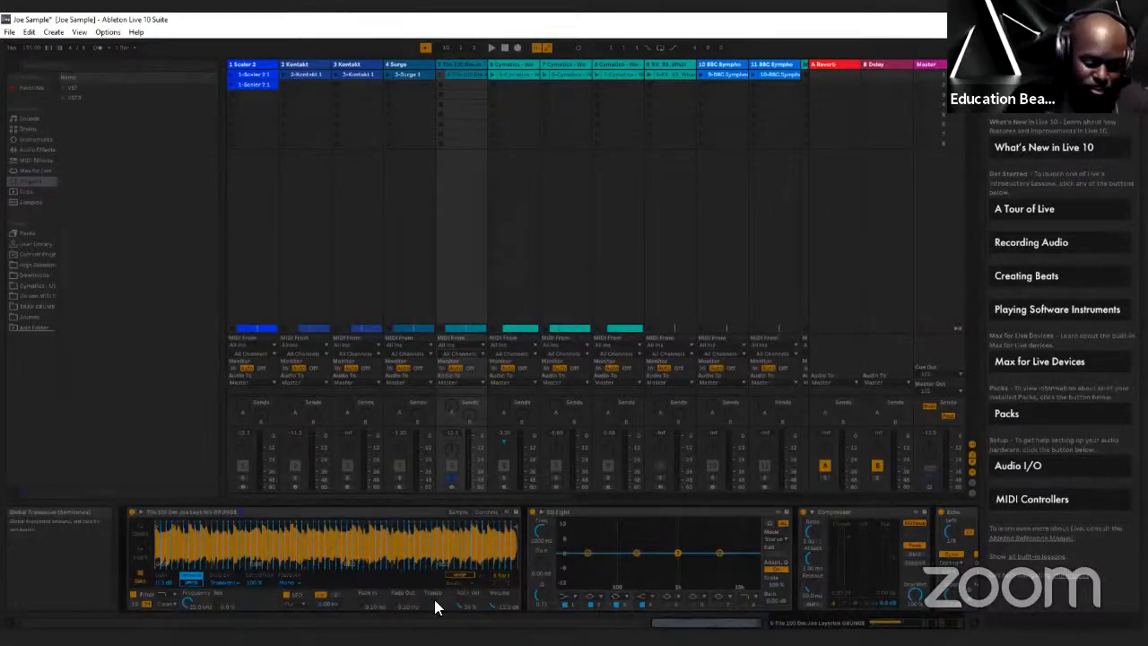
{"action": "key", "text": "space"}
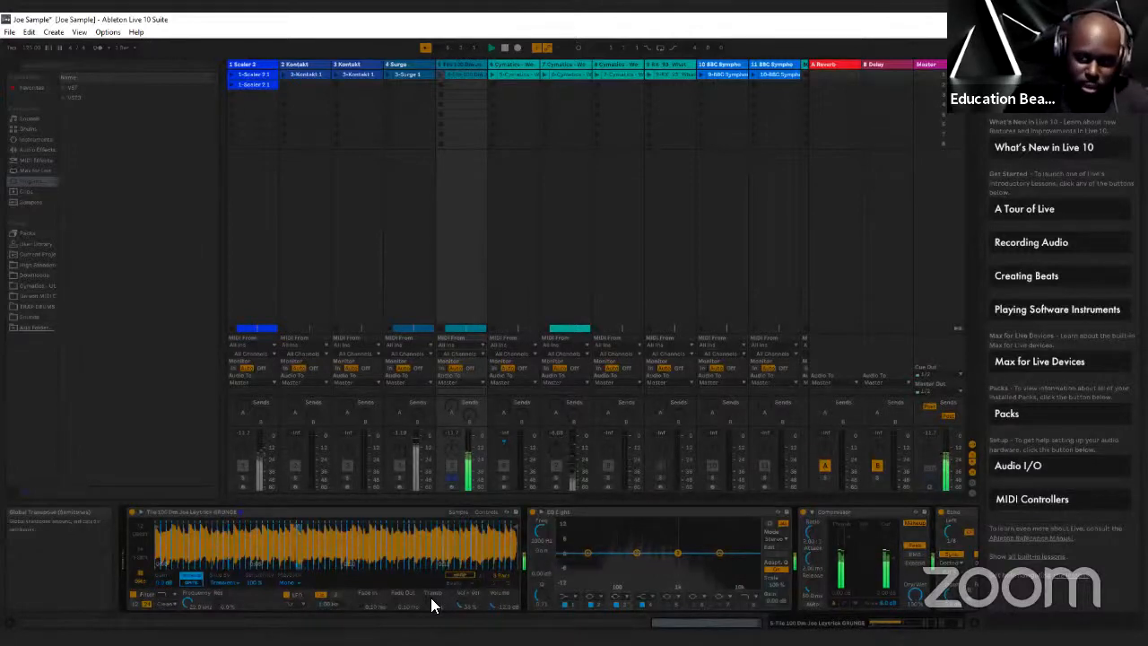
{"action": "left_click", "coordinate": [452, 475]}
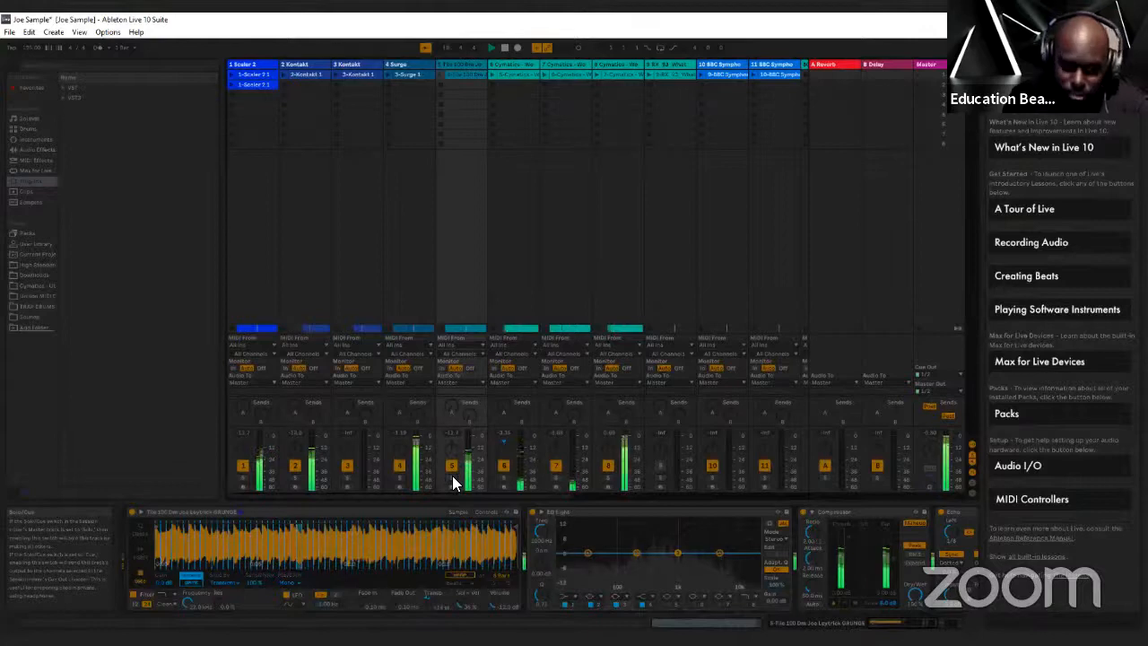
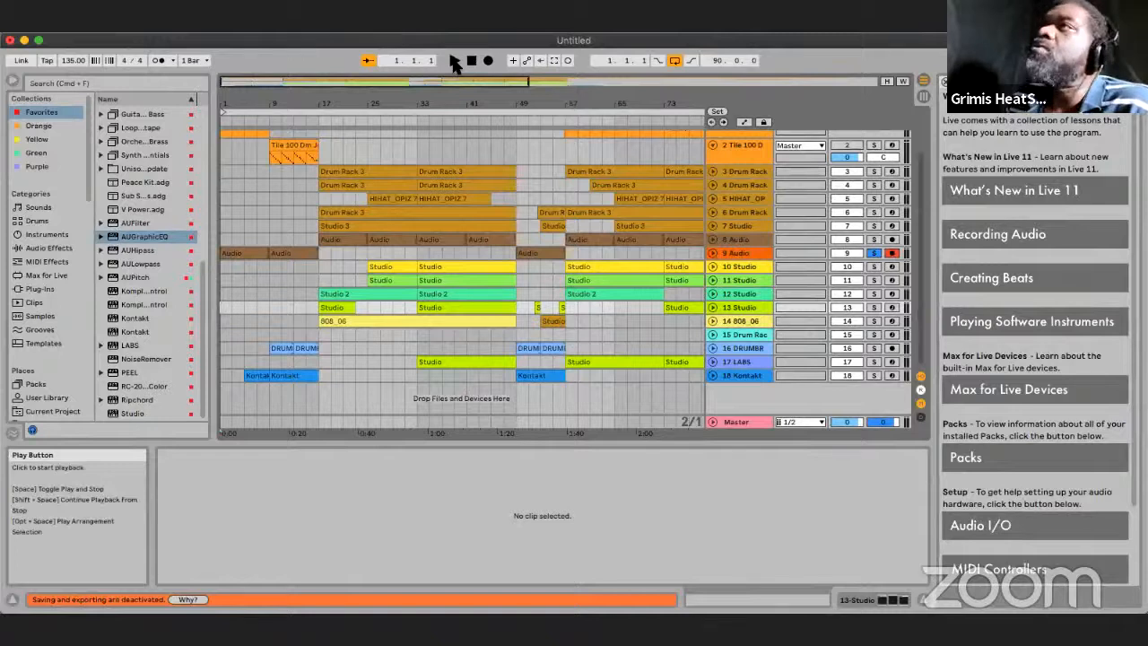
Play the Untitled project, unsolo track 9 Audio to hear the full mix, and return playback to the song start
{"action": "left_click", "coordinate": [455, 62]}
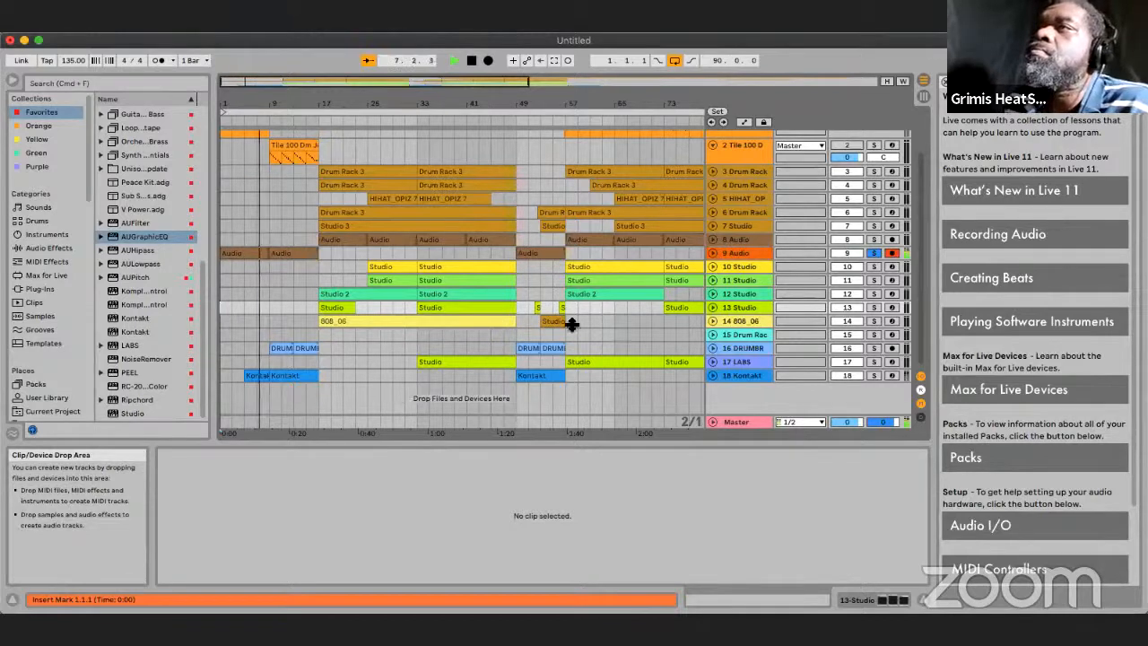
{"action": "left_click", "coordinate": [874, 253]}
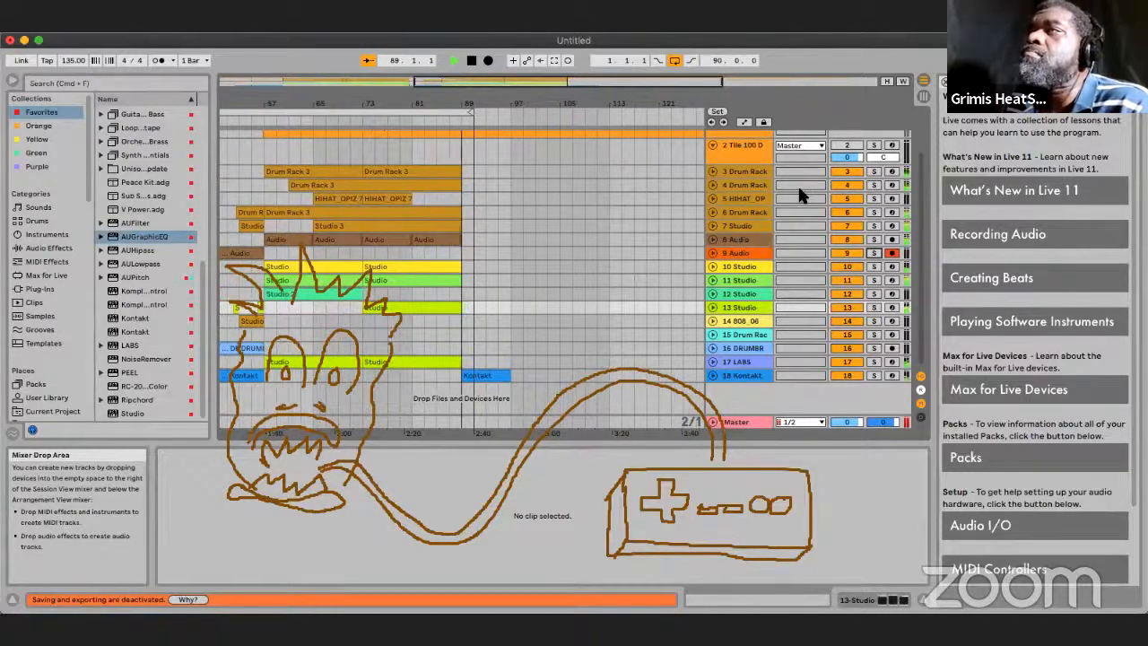
{"action": "left_click", "coordinate": [470, 62]}
{"action": "left_click", "coordinate": [470, 63]}
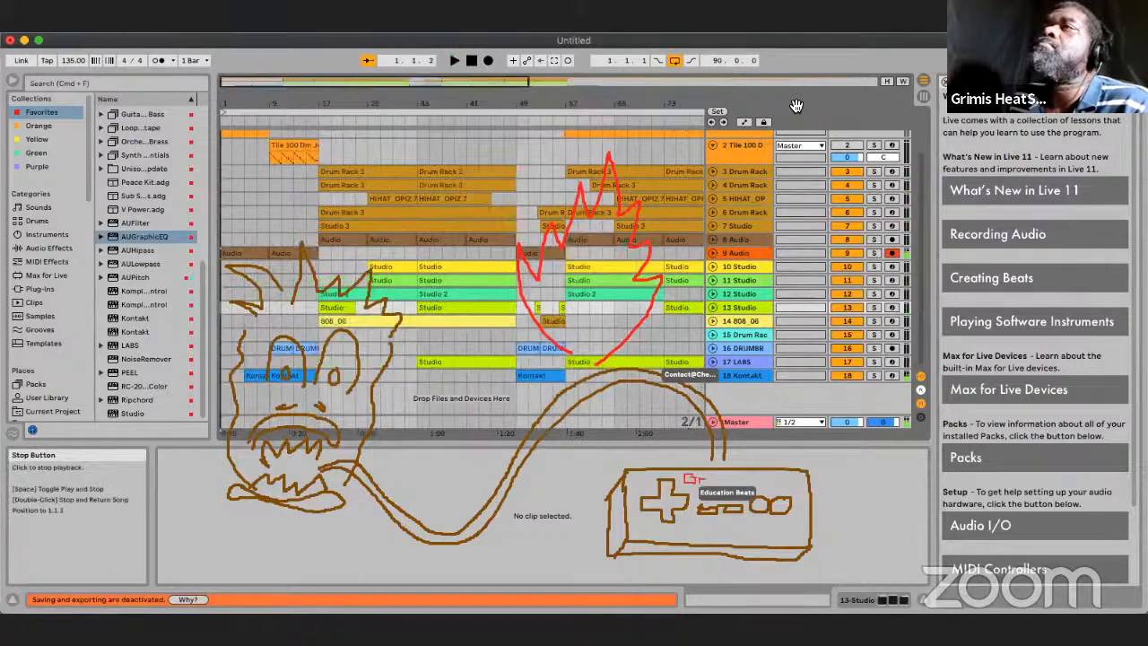
Arm and solo track 1 Tile 100 Dm, show its device chain, and play it from the song start
{"action": "scroll", "coordinate": [470, 241], "scroll_direction": "up", "scroll_amount": 1}
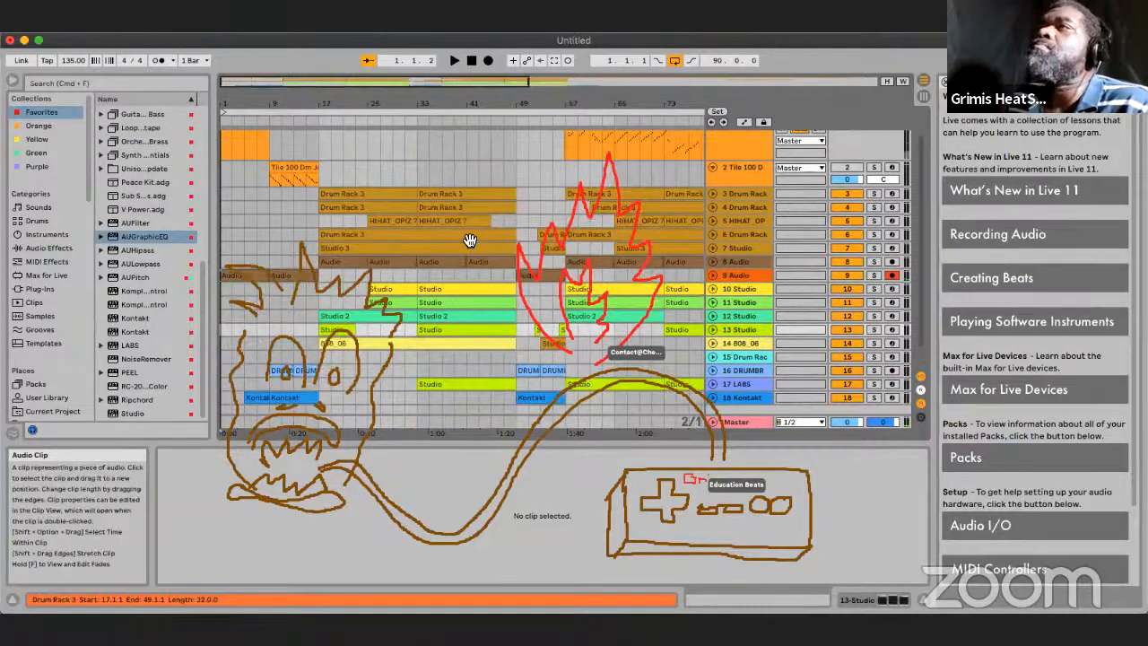
{"action": "scroll", "coordinate": [470, 240], "scroll_direction": "up", "scroll_amount": 1}
{"action": "scroll", "coordinate": [470, 241], "scroll_direction": "up", "scroll_amount": 1}
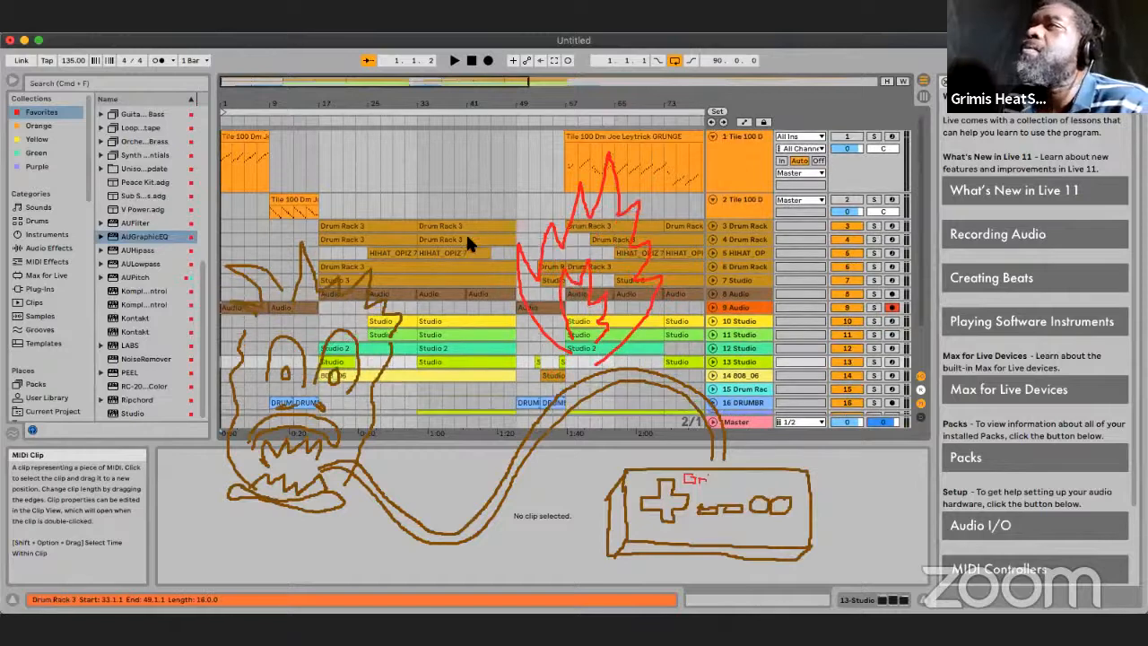
{"action": "left_click", "coordinate": [891, 137]}
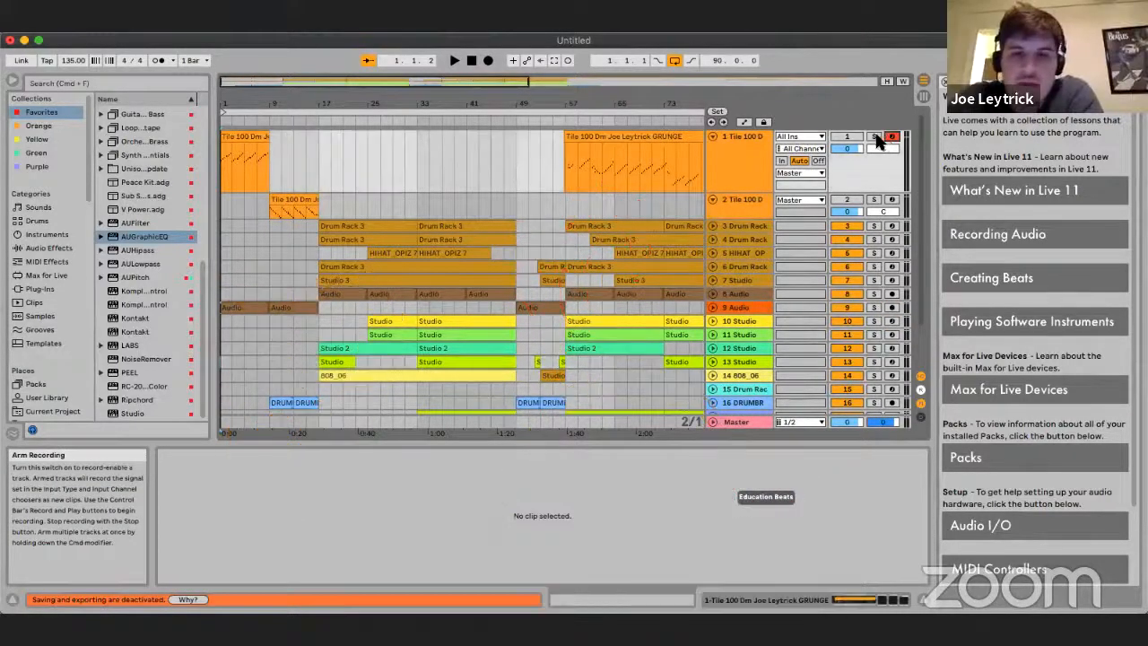
{"action": "left_click", "coordinate": [874, 137]}
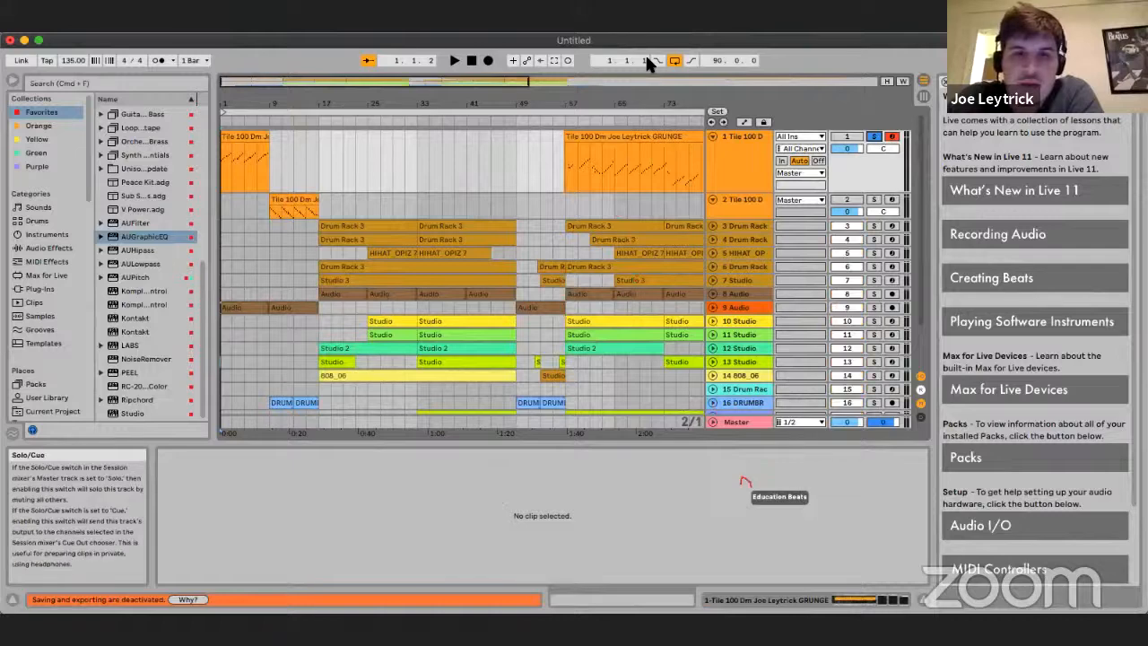
{"action": "left_click", "coordinate": [455, 61]}
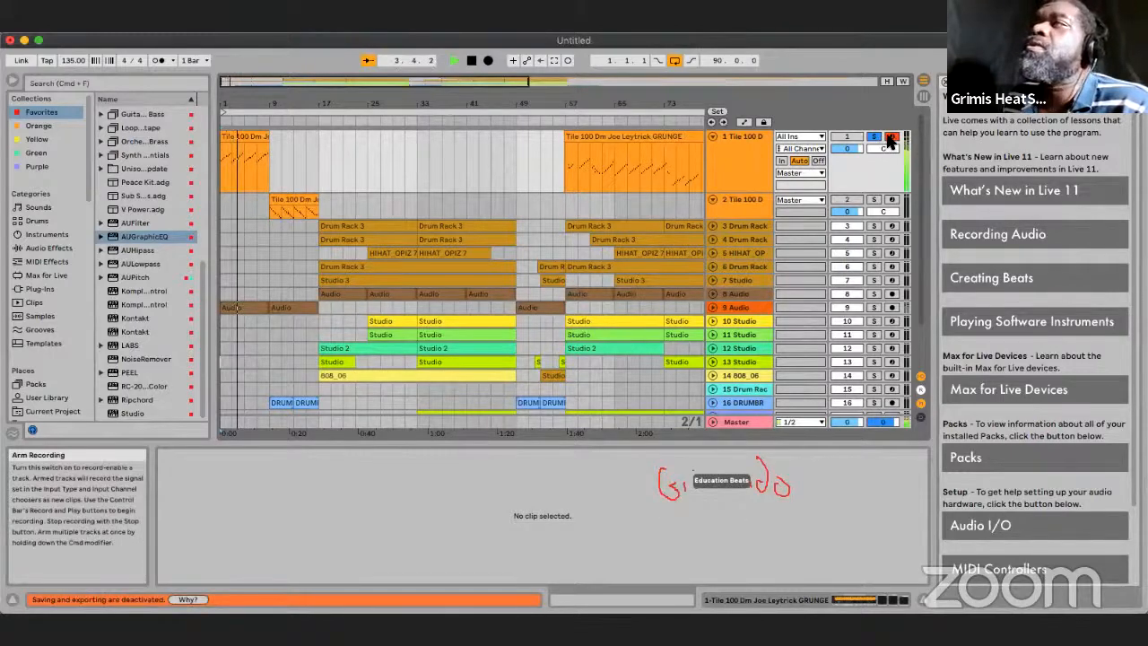
{"action": "left_click", "coordinate": [865, 603]}
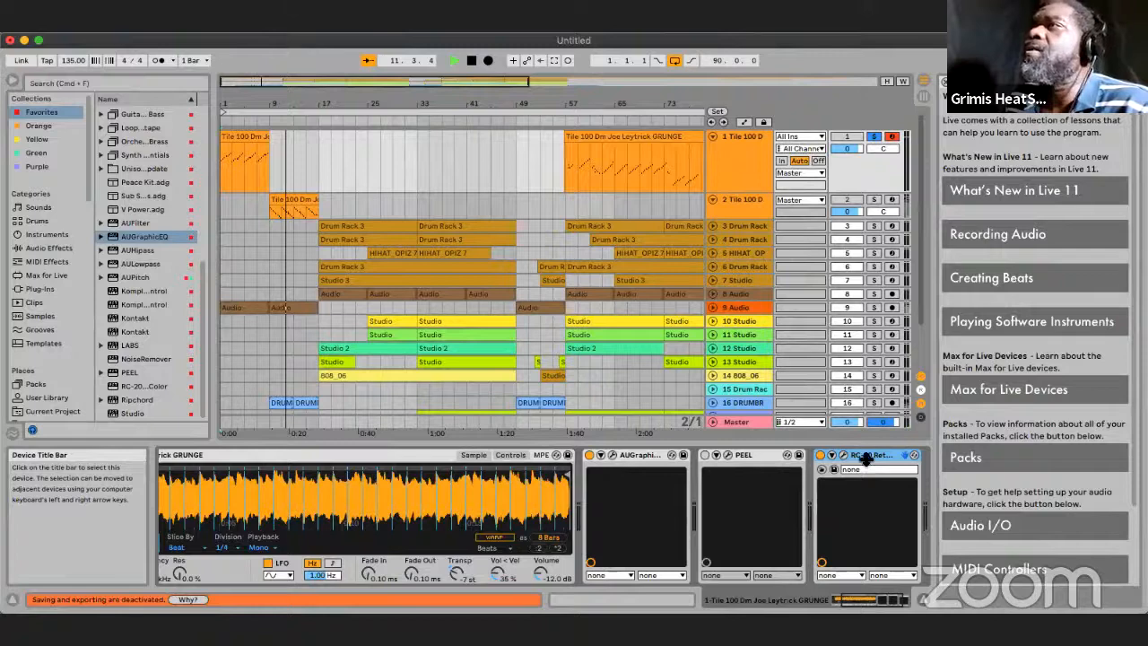
{"action": "left_click", "coordinate": [455, 61]}
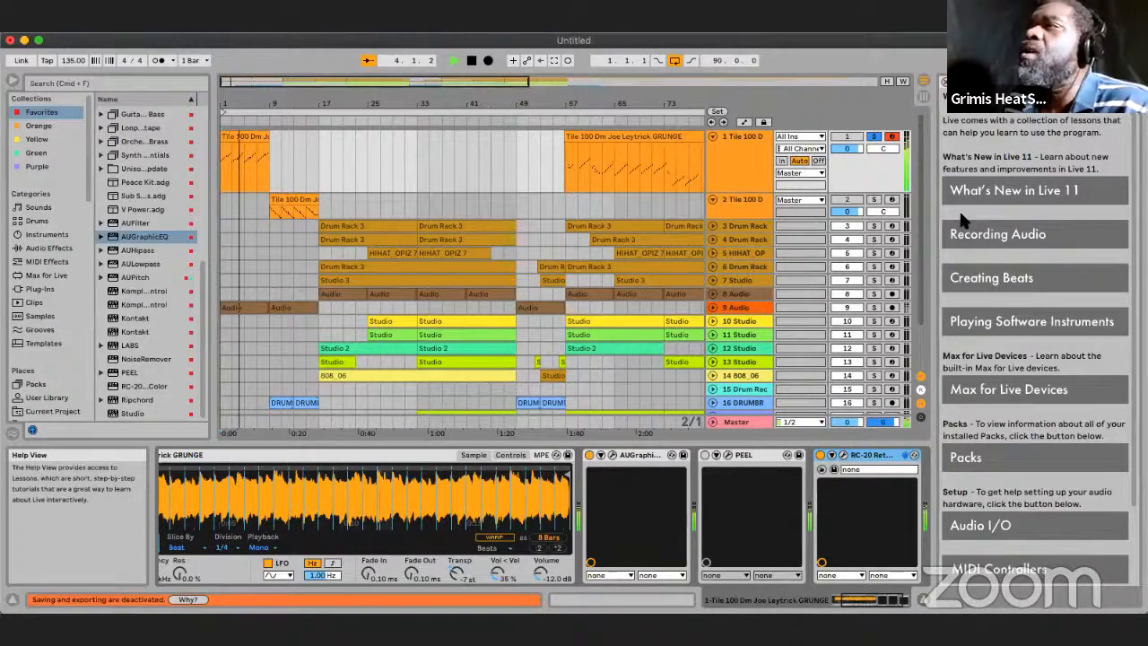
Arm and solo track 2 Tile 100 Dm, play its clip from bar 9, and show the clip's MIDI notes
{"action": "left_click", "coordinate": [892, 199]}
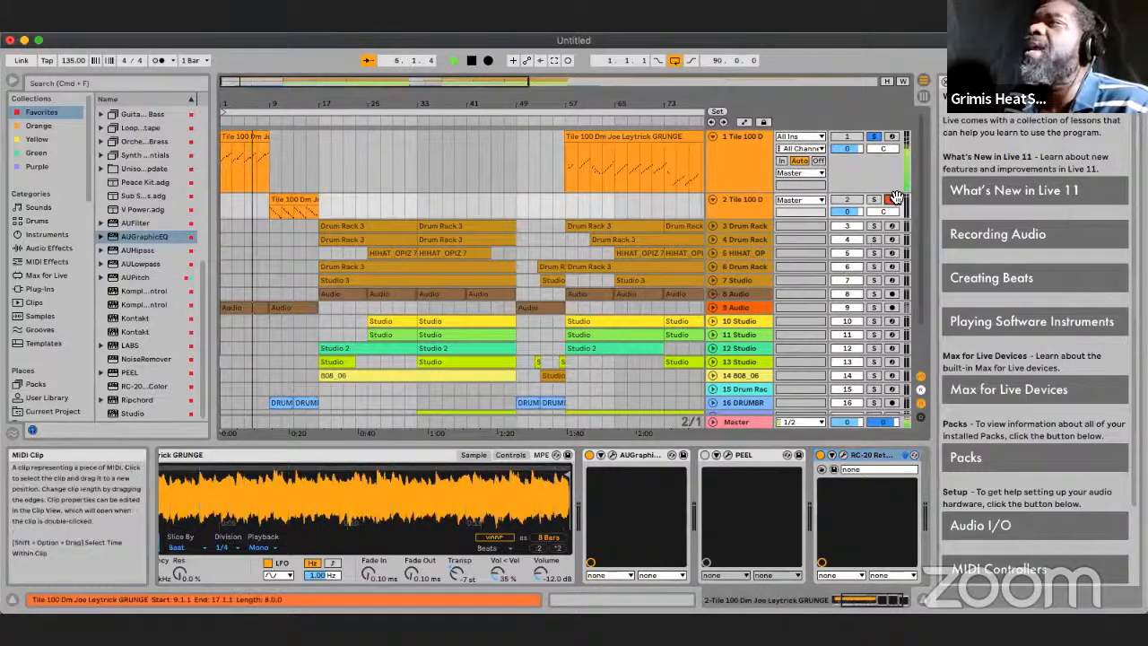
{"action": "left_click", "coordinate": [282, 201]}
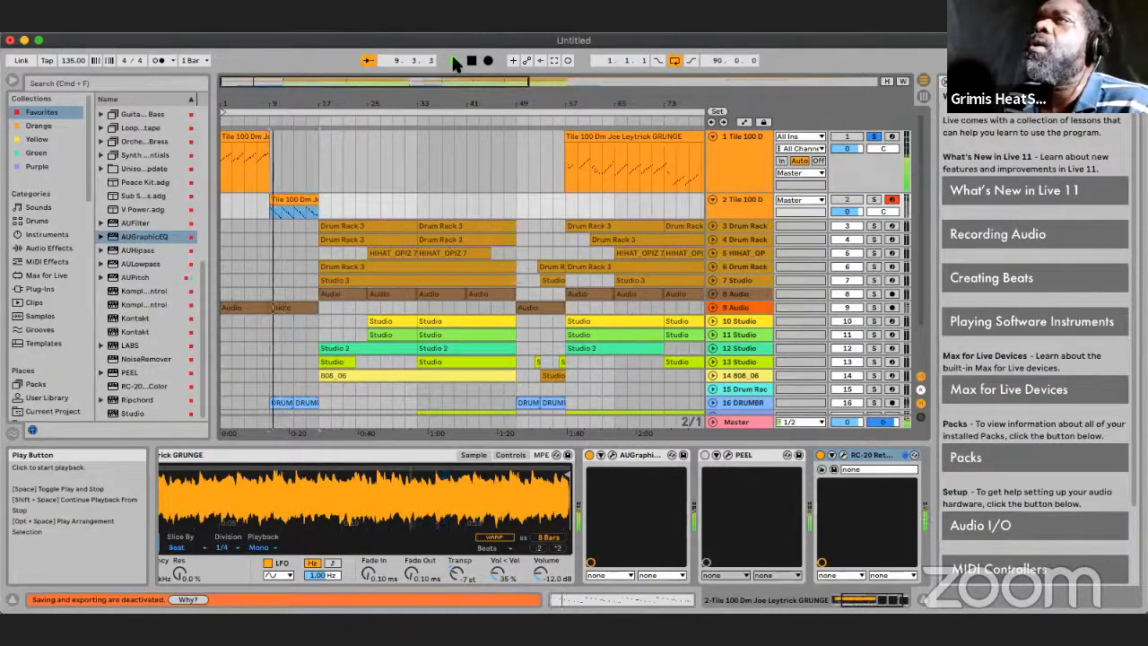
{"action": "left_click", "coordinate": [875, 200]}
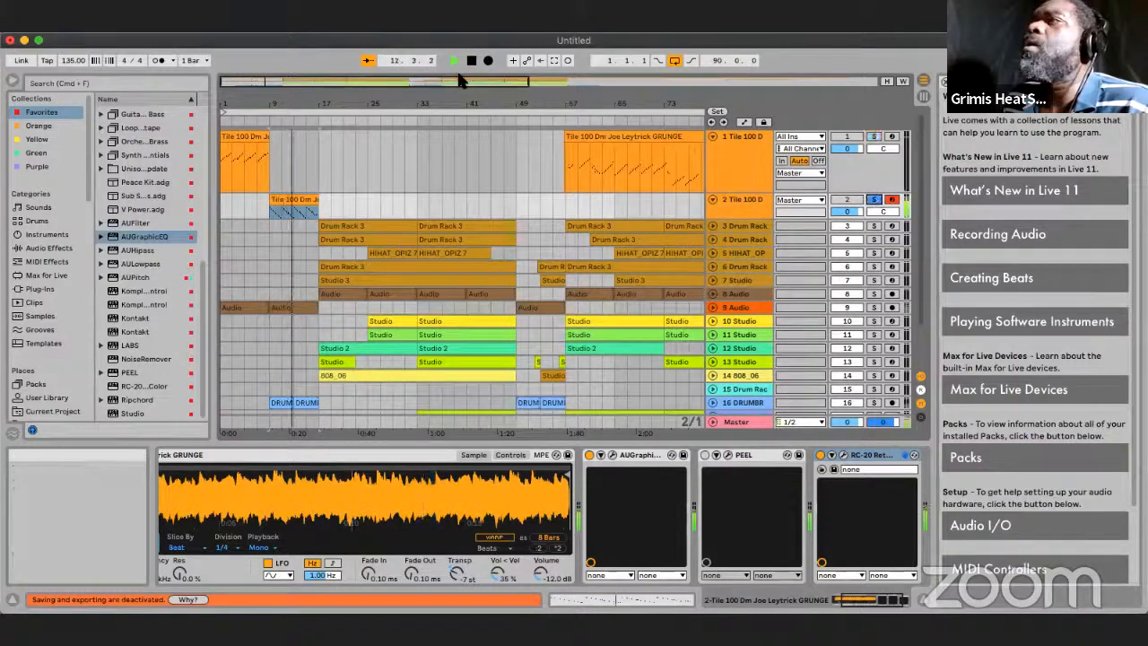
{"action": "left_click", "coordinate": [296, 203]}
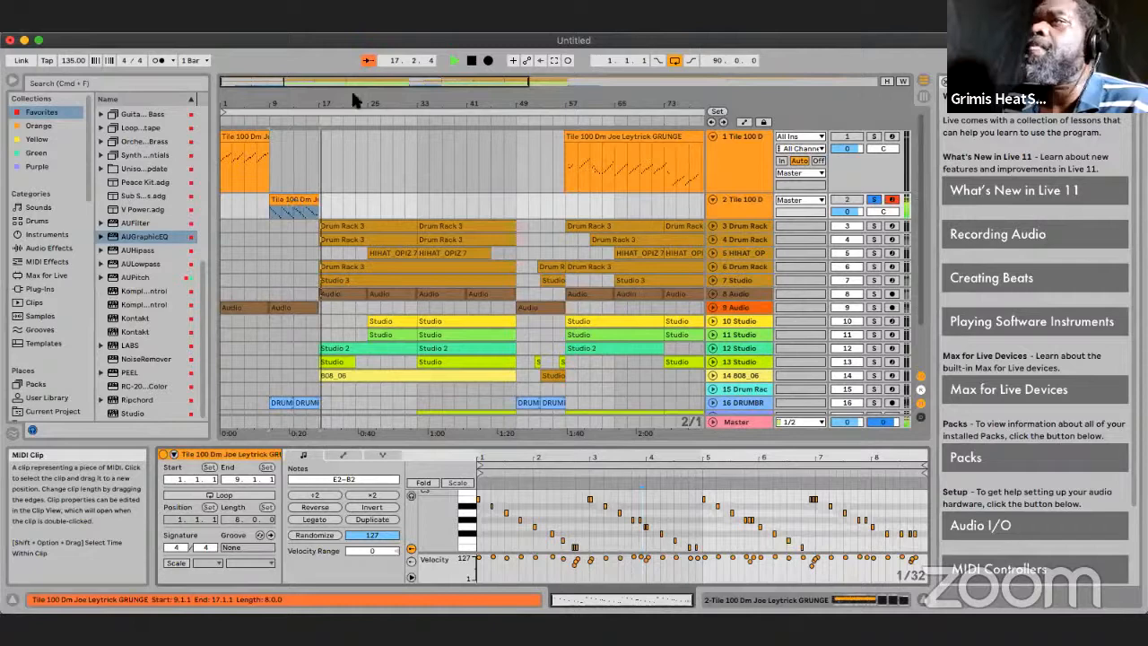
{"action": "key", "text": "space"}
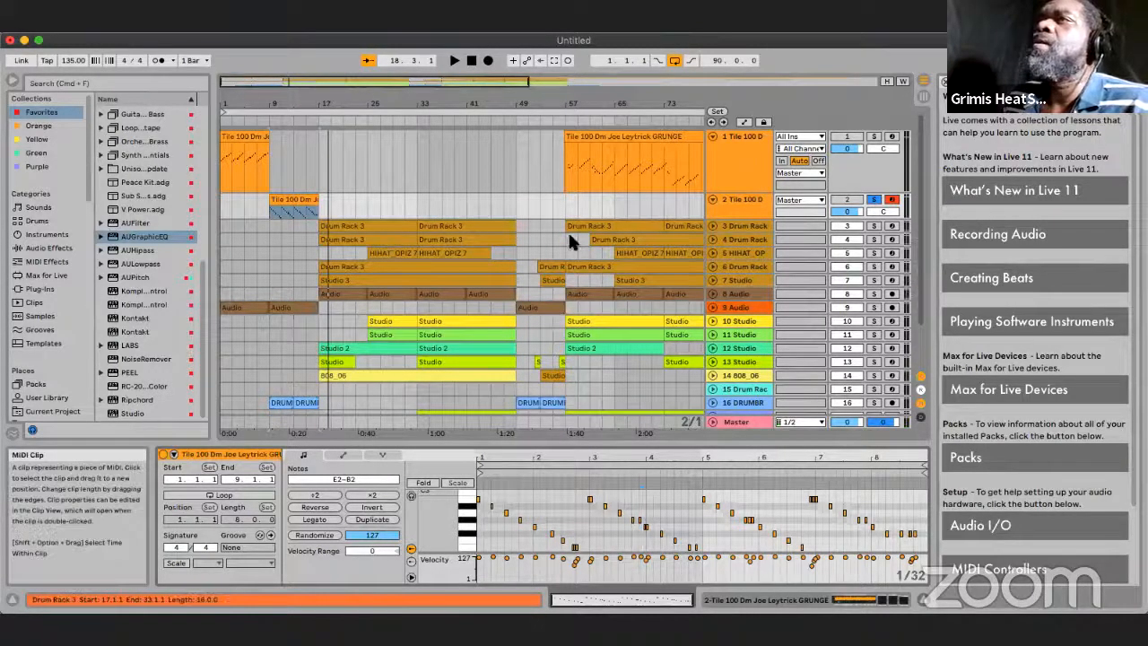
Unsolo track 2 and play the full arrangement from the Drum Rack clip at bar 17 on track 3
{"action": "left_click", "coordinate": [397, 337]}
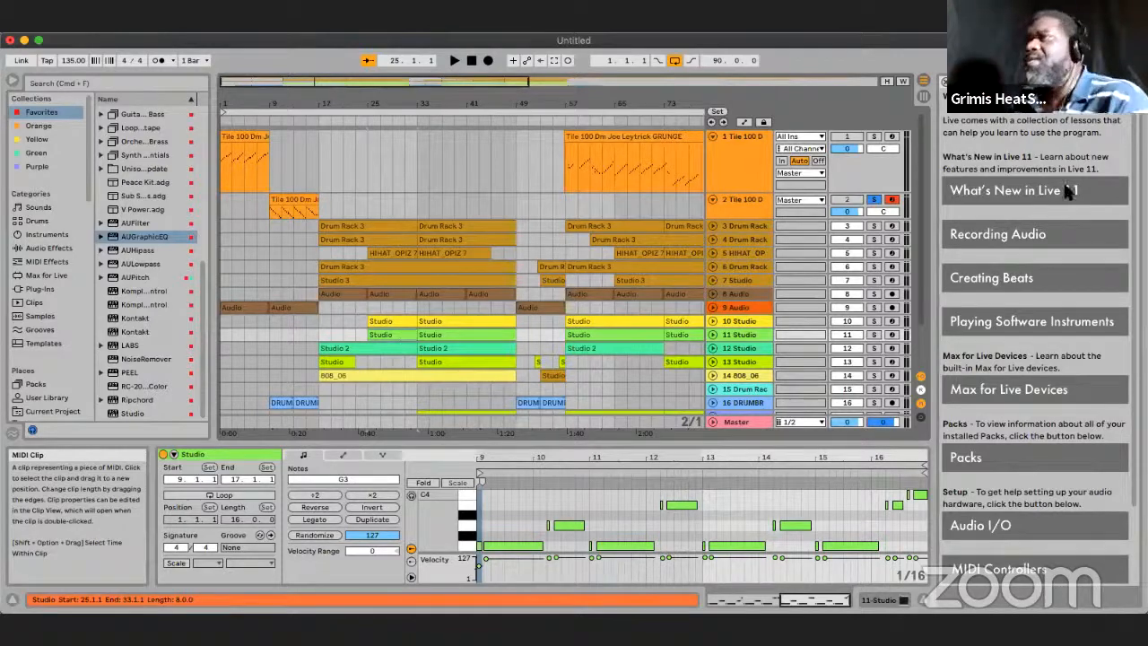
{"action": "left_click", "coordinate": [874, 199]}
{"action": "left_click", "coordinate": [327, 226]}
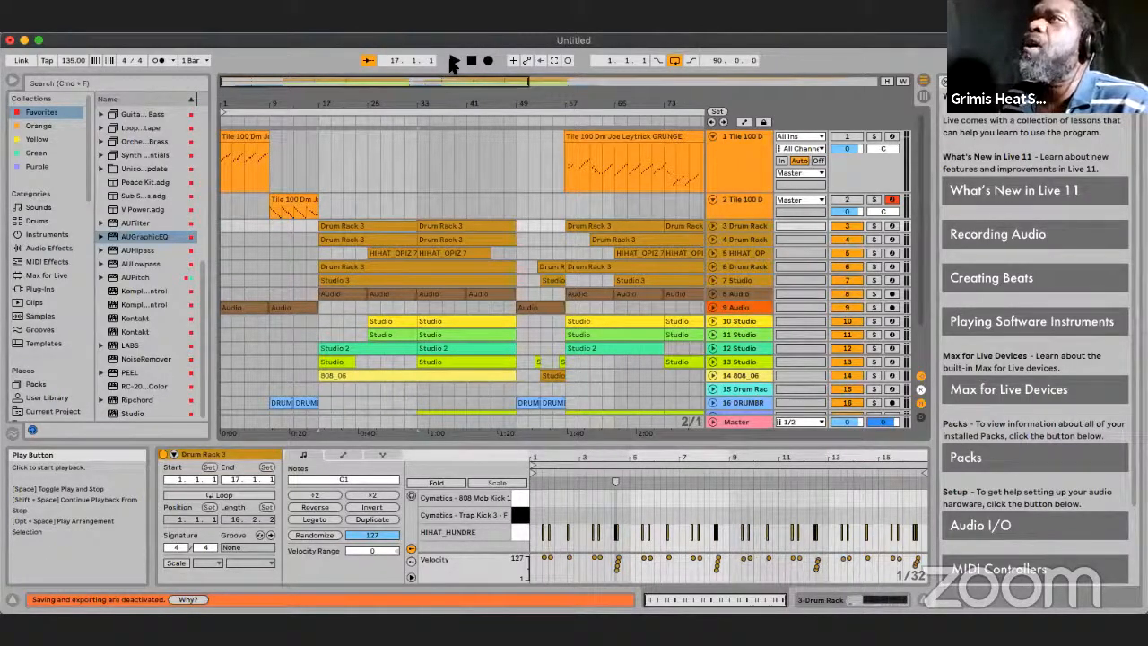
{"action": "left_click", "coordinate": [453, 63]}
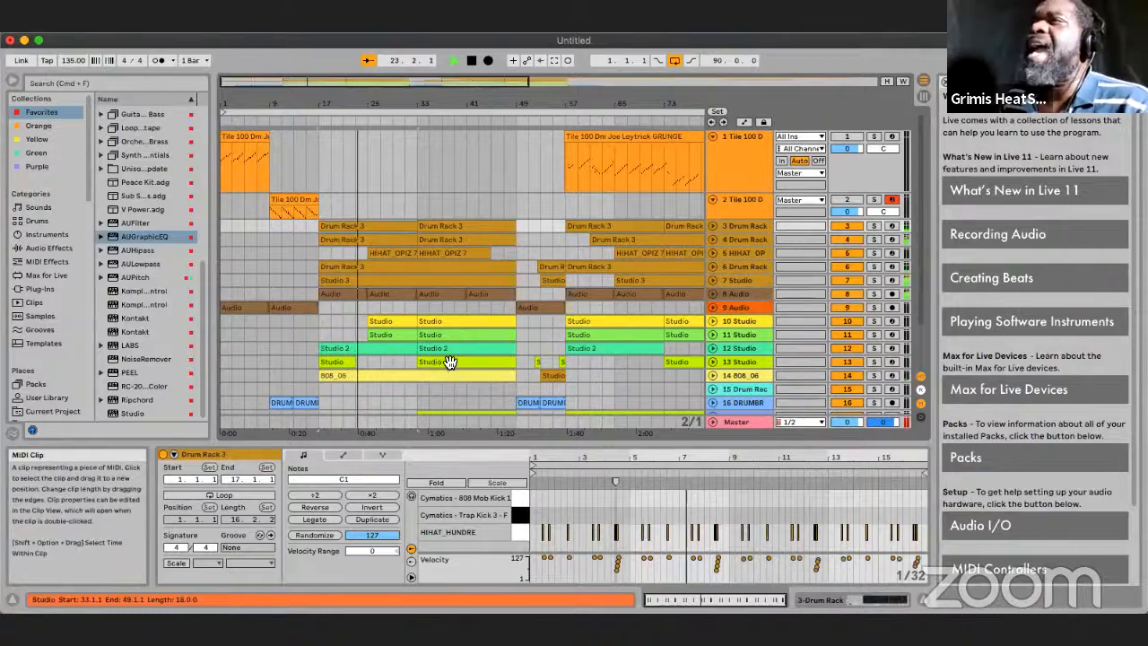
Trim the start of track 13's middle Studio clip to bar 41 and play the arrangement from there
{"action": "left_click", "coordinate": [429, 363]}
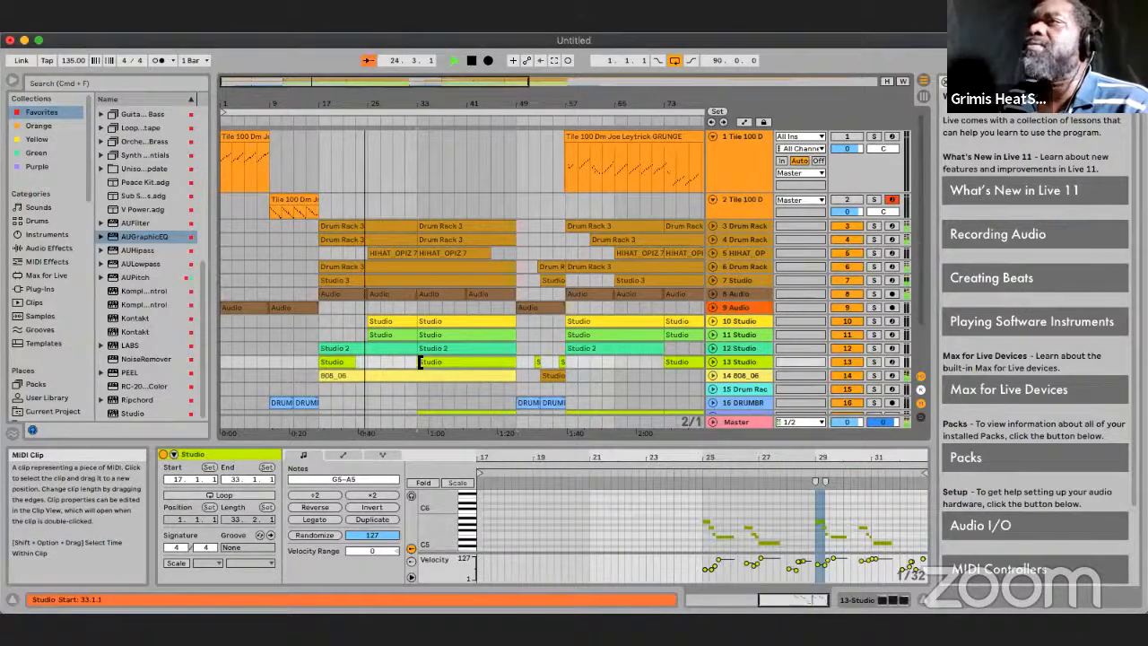
{"action": "left_click_drag", "start_coordinate": [420, 361], "coordinate": [467, 364]}
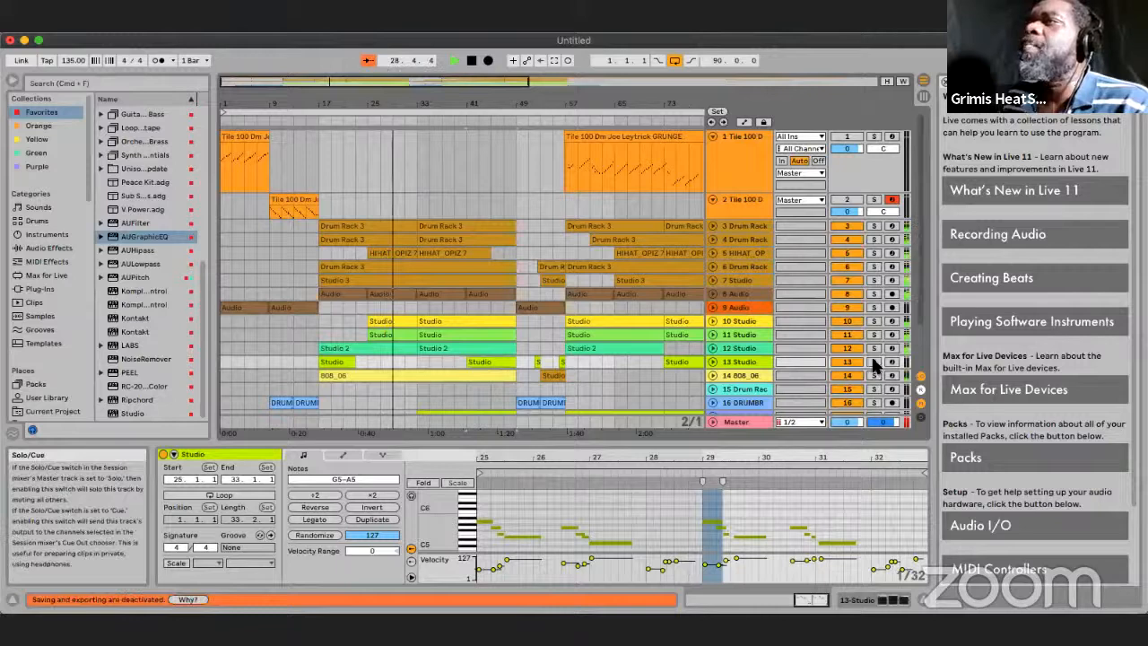
{"action": "left_click", "coordinate": [453, 61]}
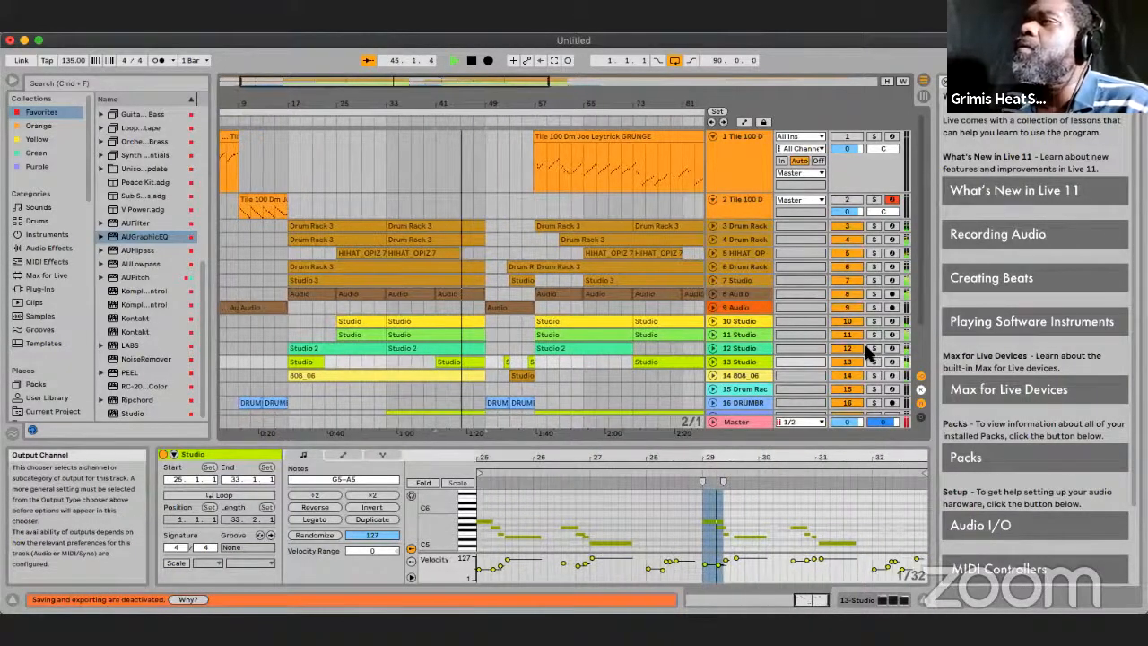
{"action": "left_click", "coordinate": [474, 60]}
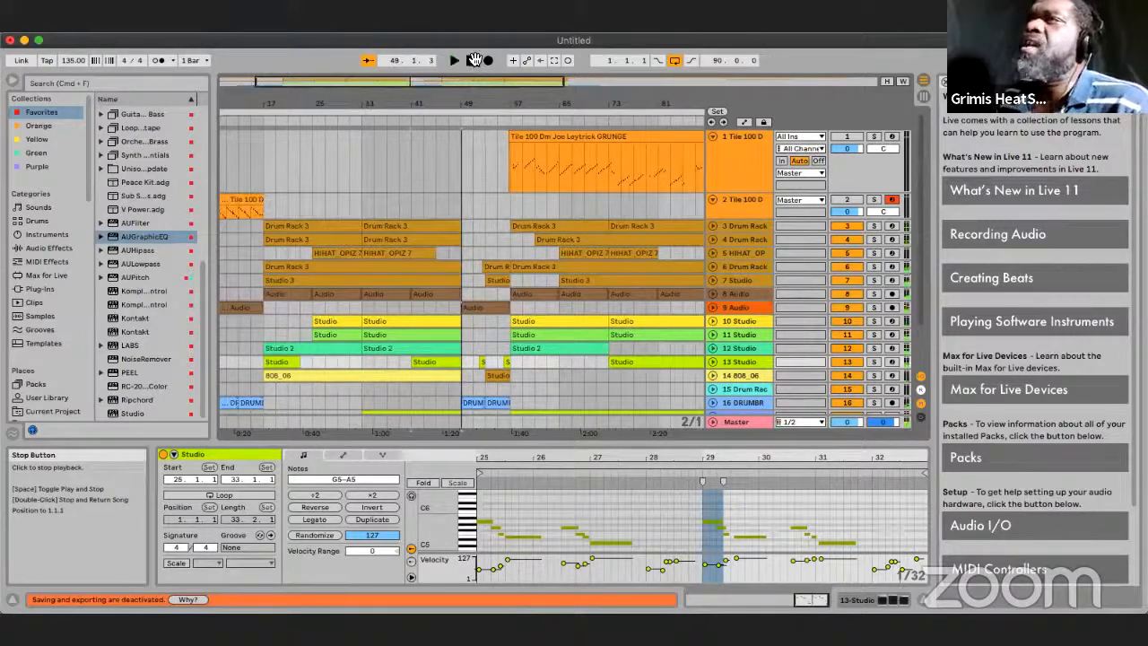
{"action": "scroll", "coordinate": [583, 321], "scroll_direction": "down", "scroll_amount": 2}
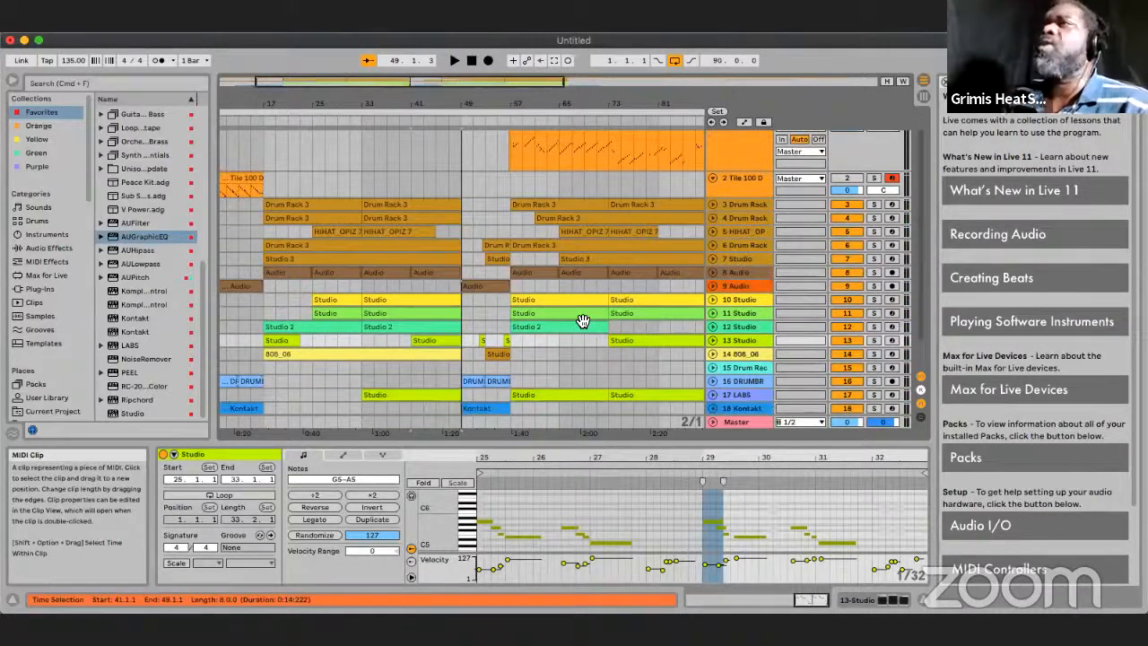
Return the song position to the start, play from track 2's Tile 100 Dm clip at bar 9, and examine its MIDI notes
{"action": "scroll", "coordinate": [583, 321], "scroll_direction": "up", "scroll_amount": 2}
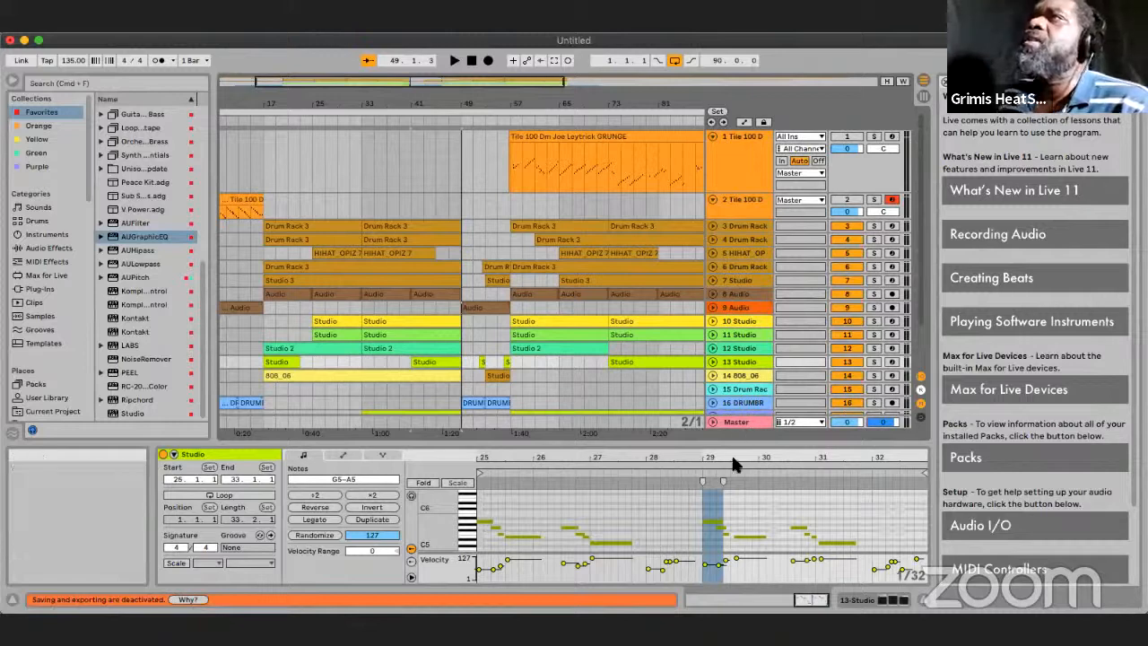
{"action": "left_click", "coordinate": [473, 62]}
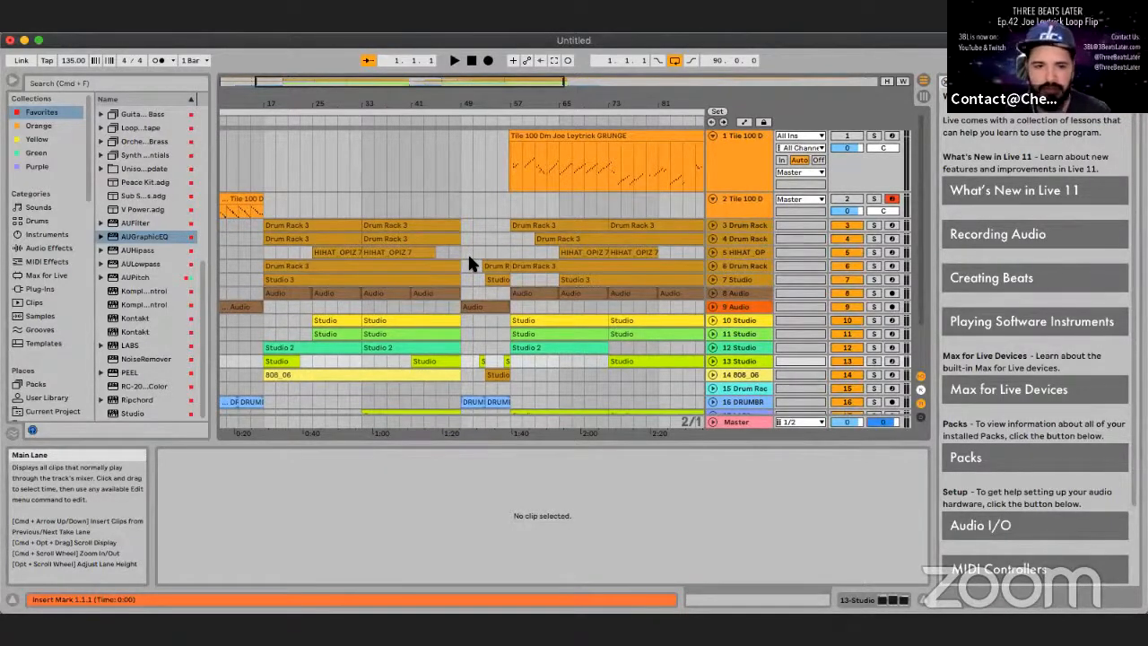
{"action": "scroll", "coordinate": [468, 258], "scroll_direction": "down", "scroll_amount": 1}
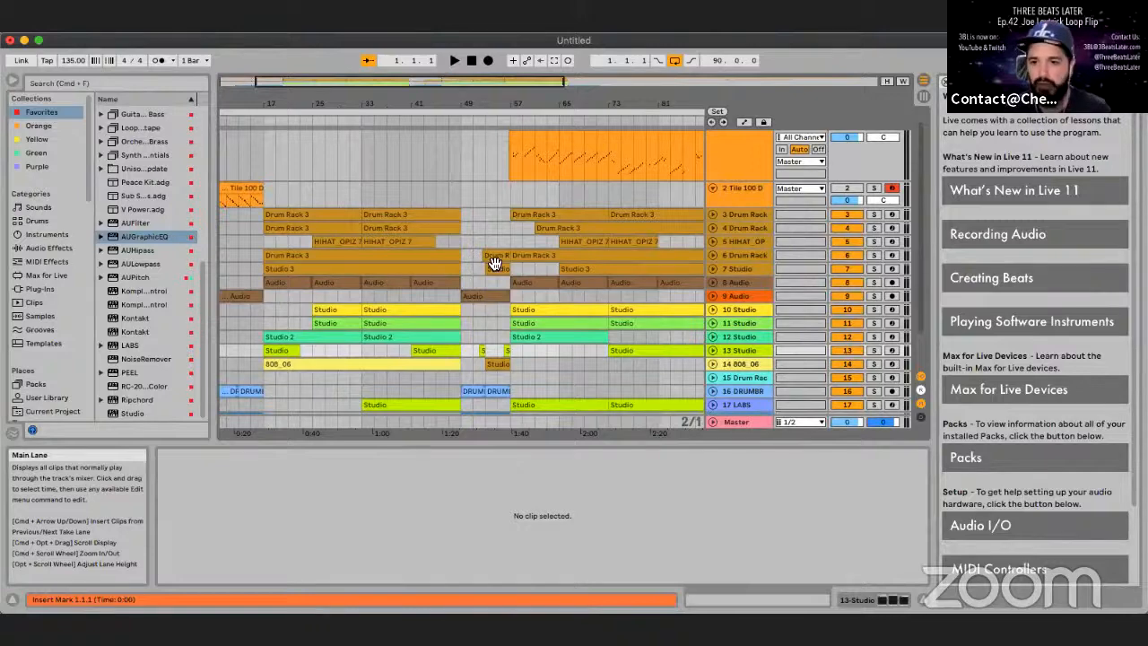
{"action": "left_click", "coordinate": [254, 189]}
{"action": "left_click", "coordinate": [454, 61]}
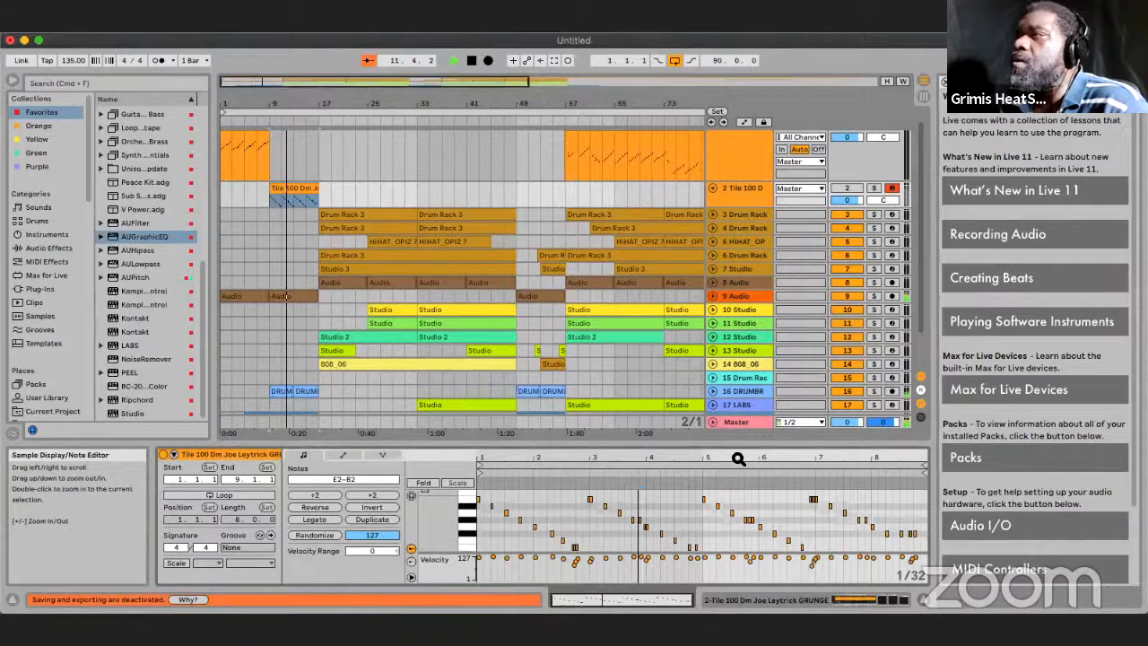
{"action": "left_click_drag", "start_coordinate": [738, 459], "coordinate": [738, 498]}
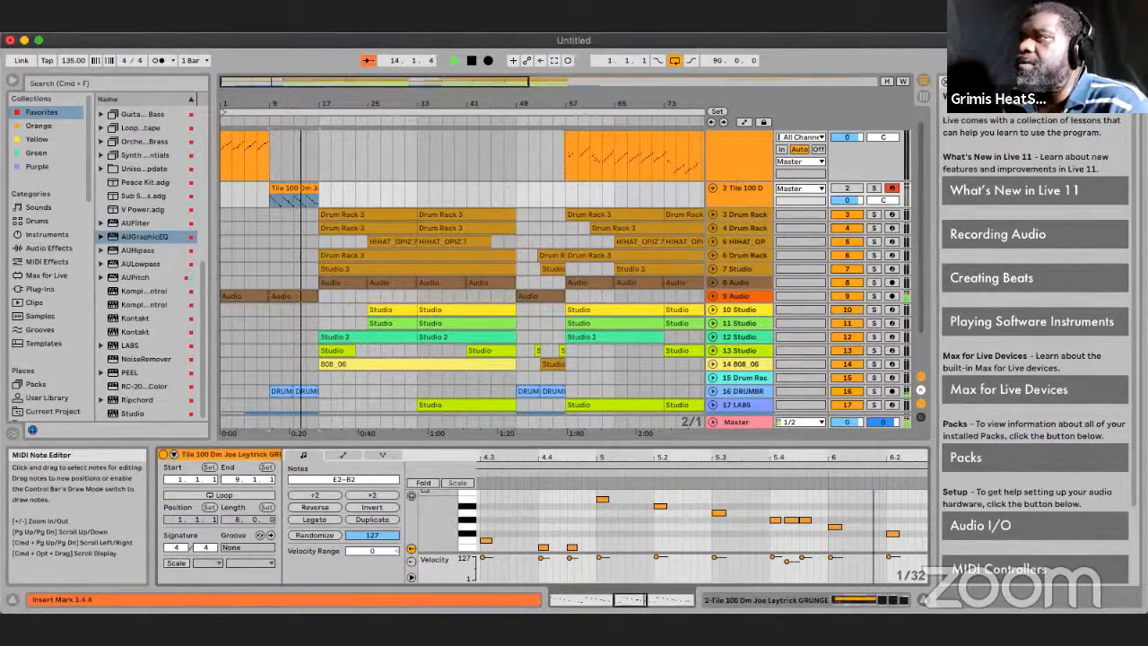
{"action": "left_click_drag", "start_coordinate": [877, 456], "coordinate": [607, 445]}
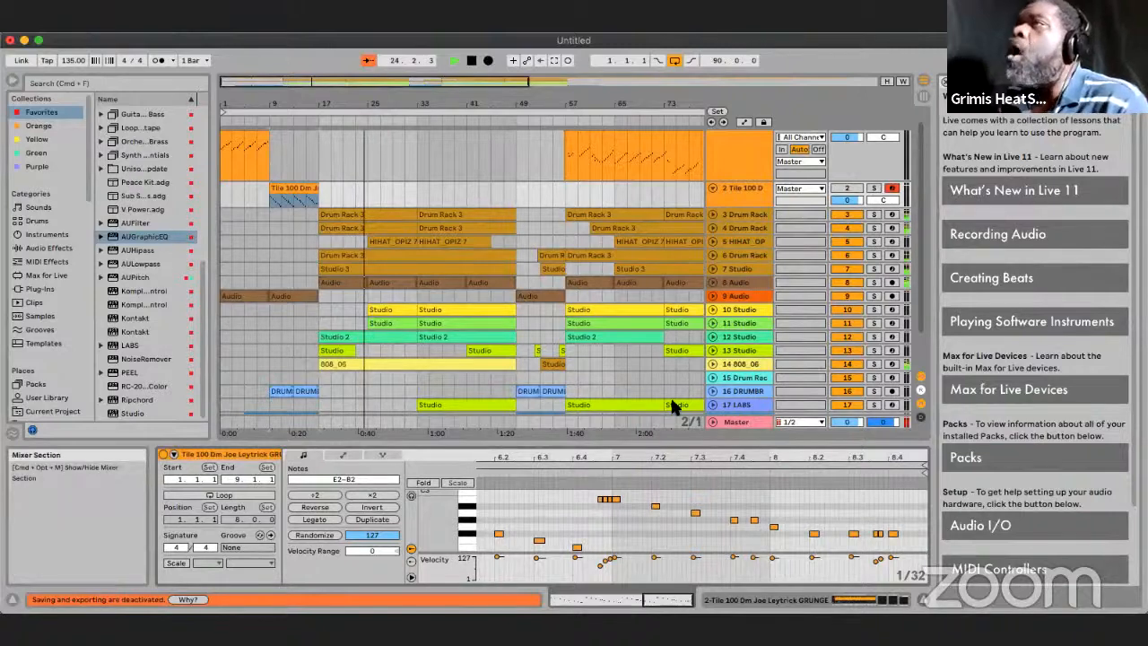
Arm track 13 Studio, show its device chain, and view the Studio instrument's plug-in window
{"action": "left_click", "coordinate": [492, 350]}
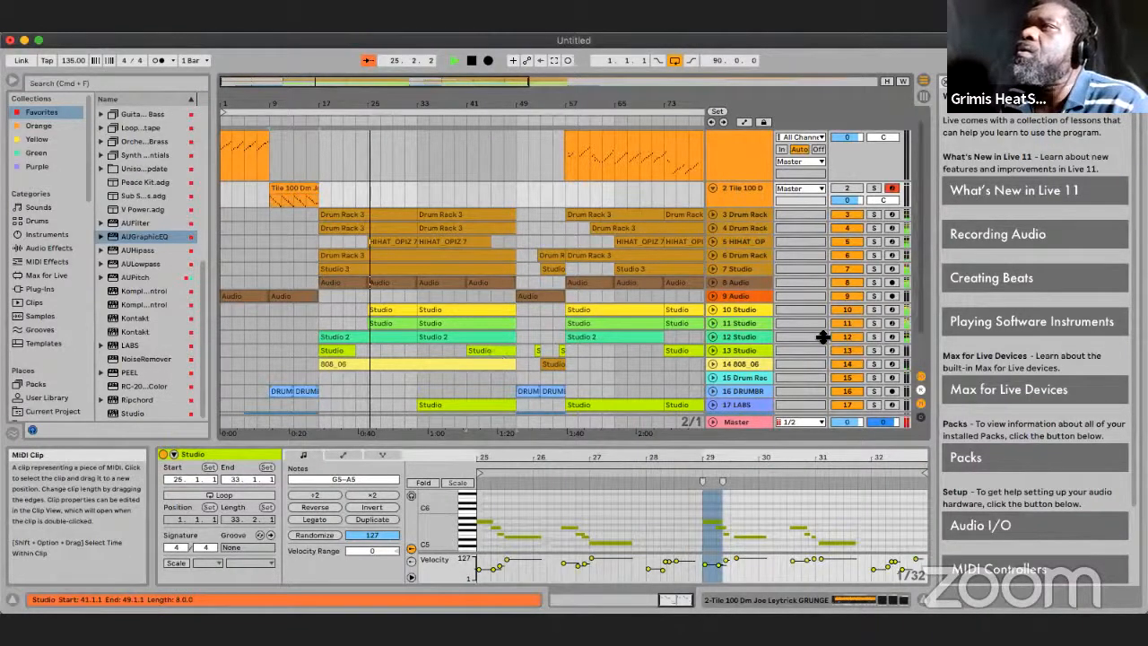
{"action": "left_click", "coordinate": [890, 350]}
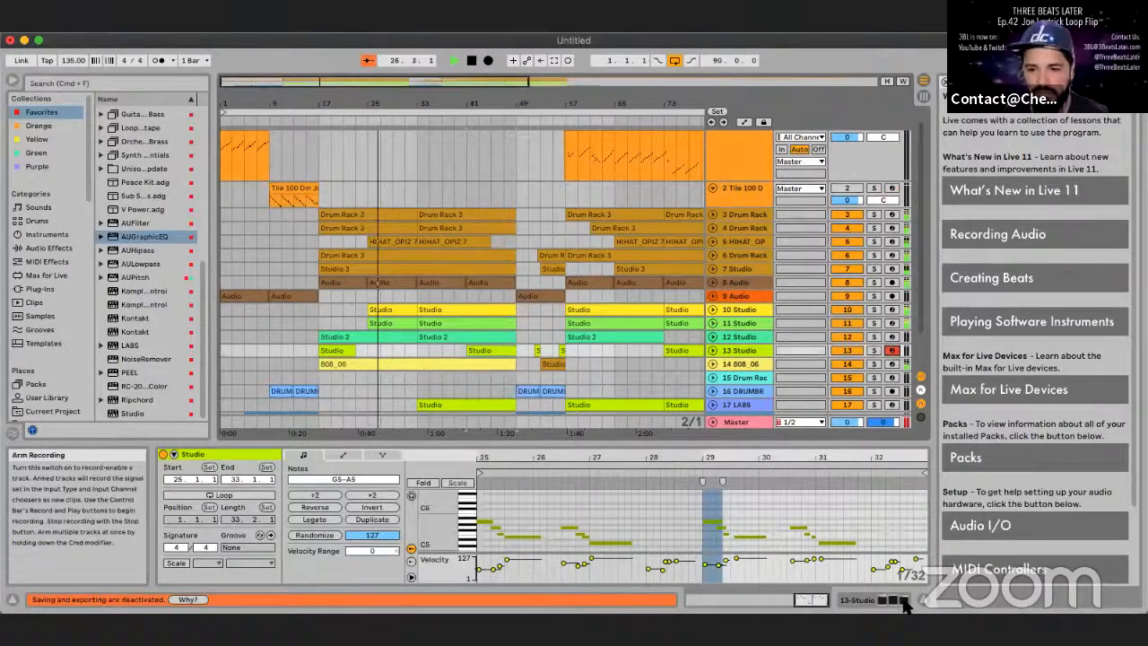
{"action": "left_click", "coordinate": [902, 600]}
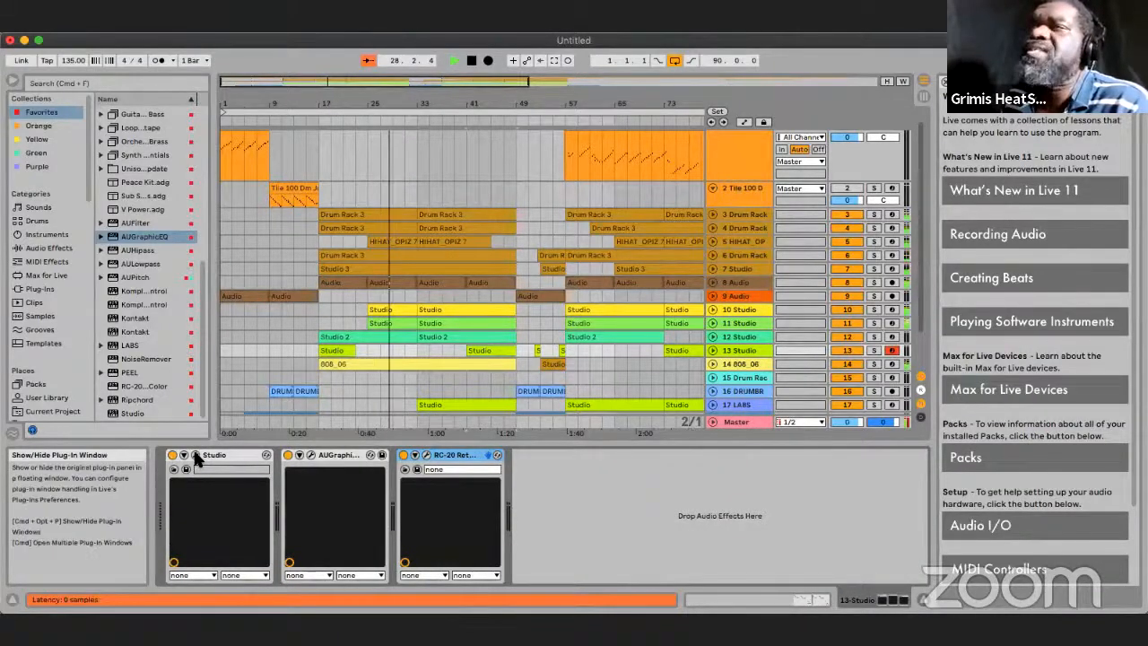
{"action": "left_click", "coordinate": [198, 455]}
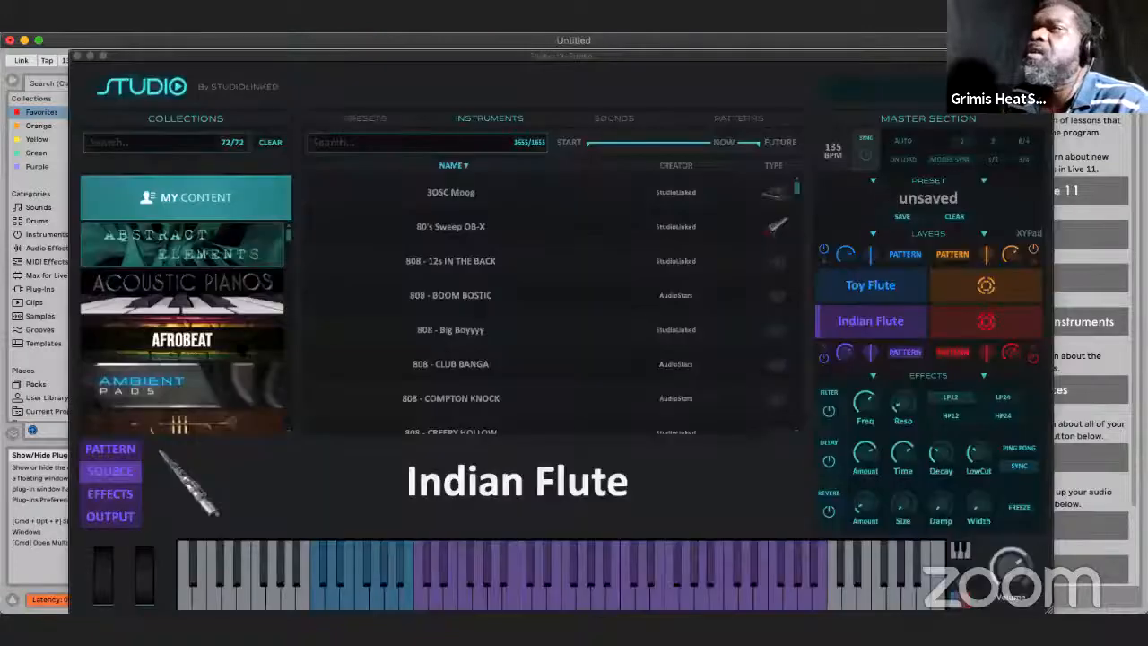
{"action": "scroll", "coordinate": [186, 328], "scroll_direction": "down", "scroll_amount": 1}
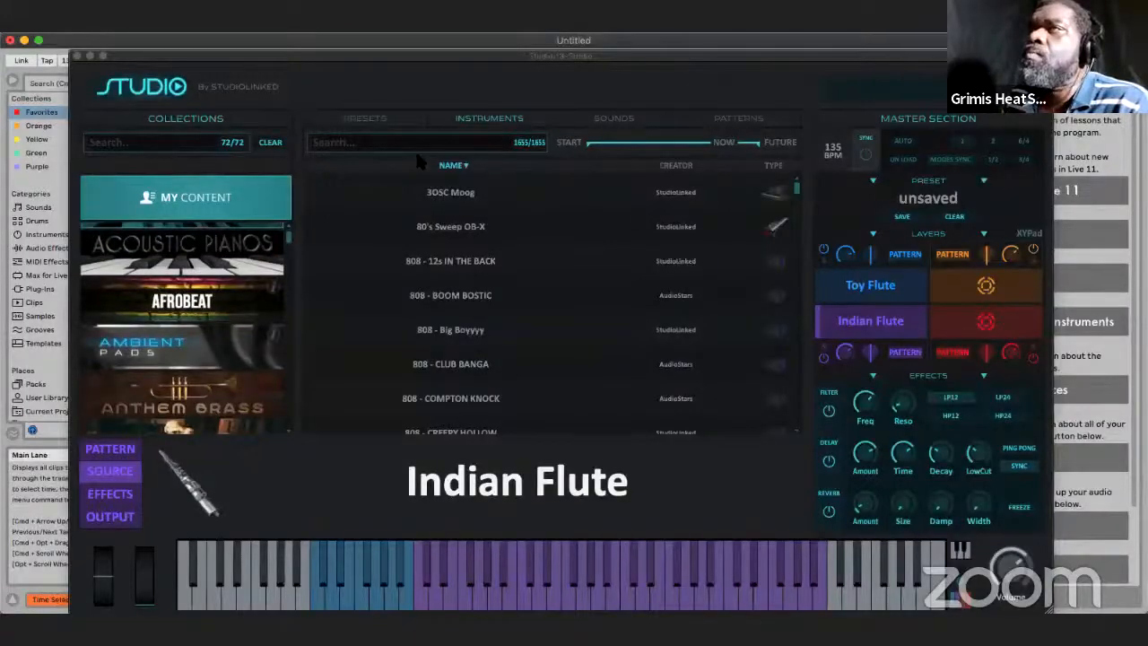
{"action": "left_click", "coordinate": [24, 41]}
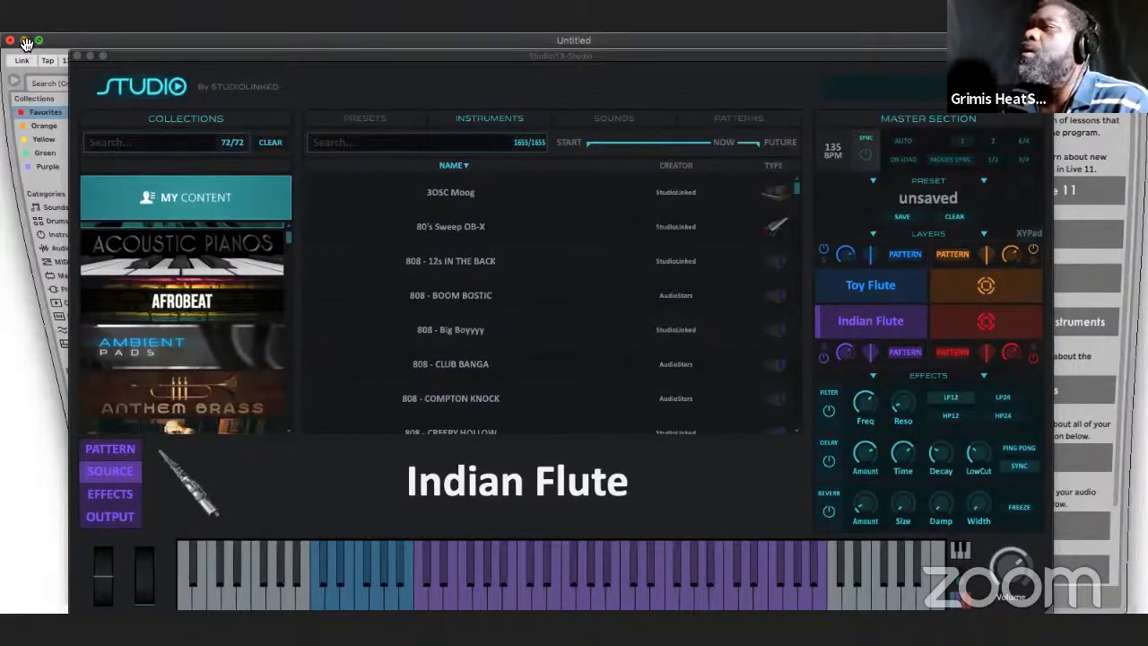
{"action": "left_click", "coordinate": [77, 56]}
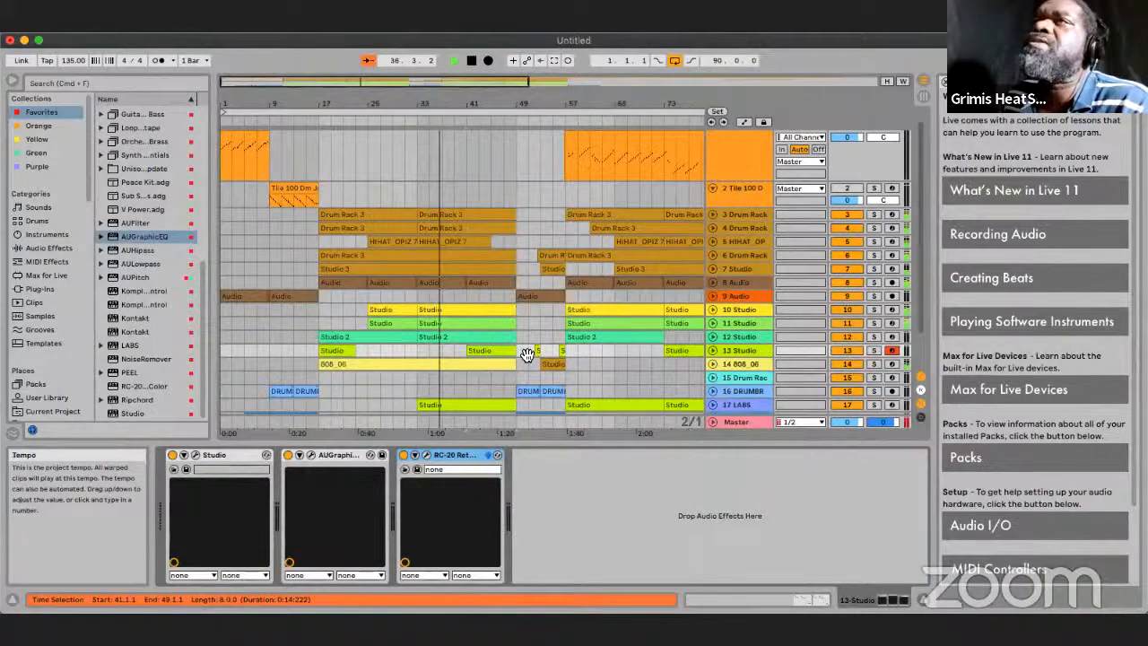
Solo track 13 Studio and reopen its Studio plug-in window during playback of the clip at bar 41
{"action": "left_click", "coordinate": [491, 351]}
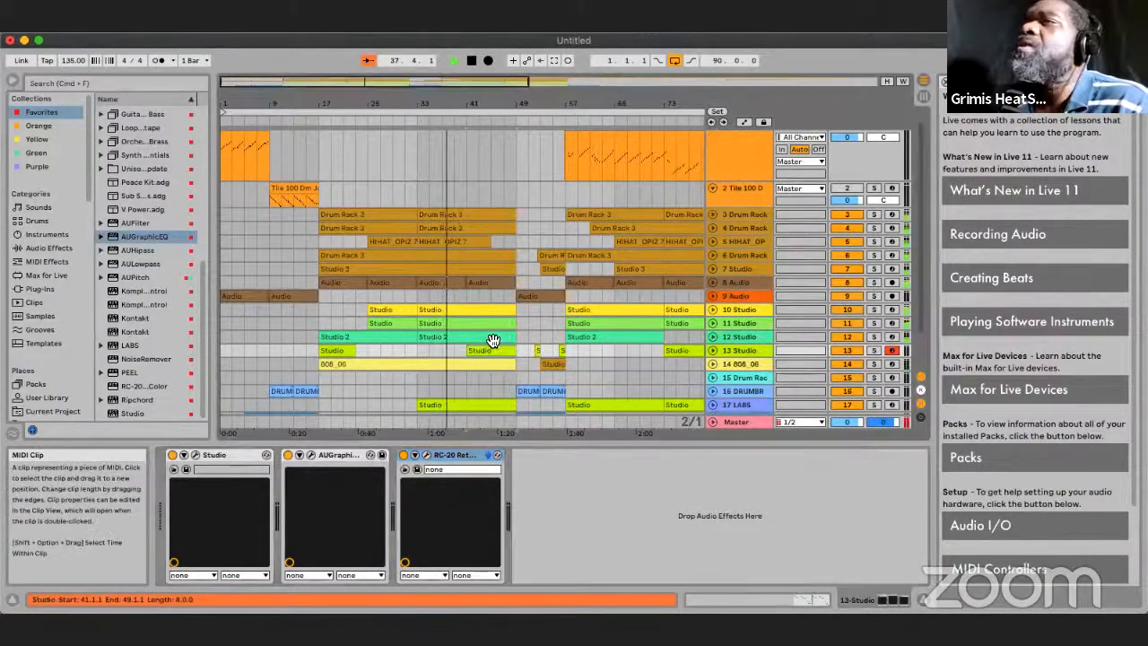
{"action": "left_click", "coordinate": [872, 351]}
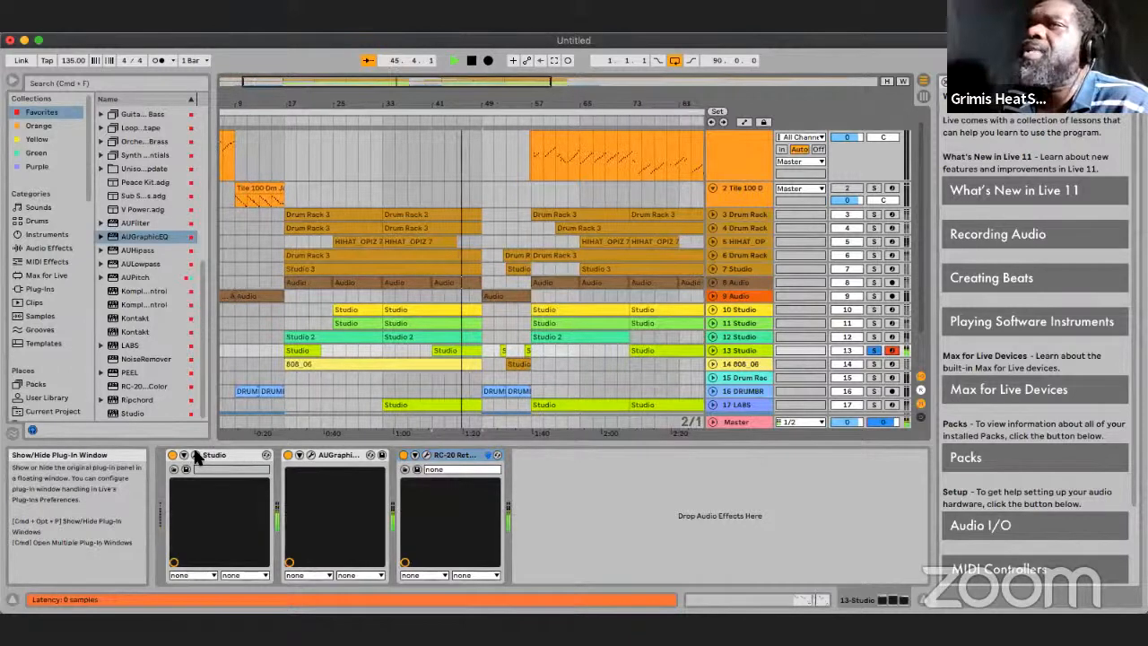
{"action": "key", "text": "super+alt+p"}
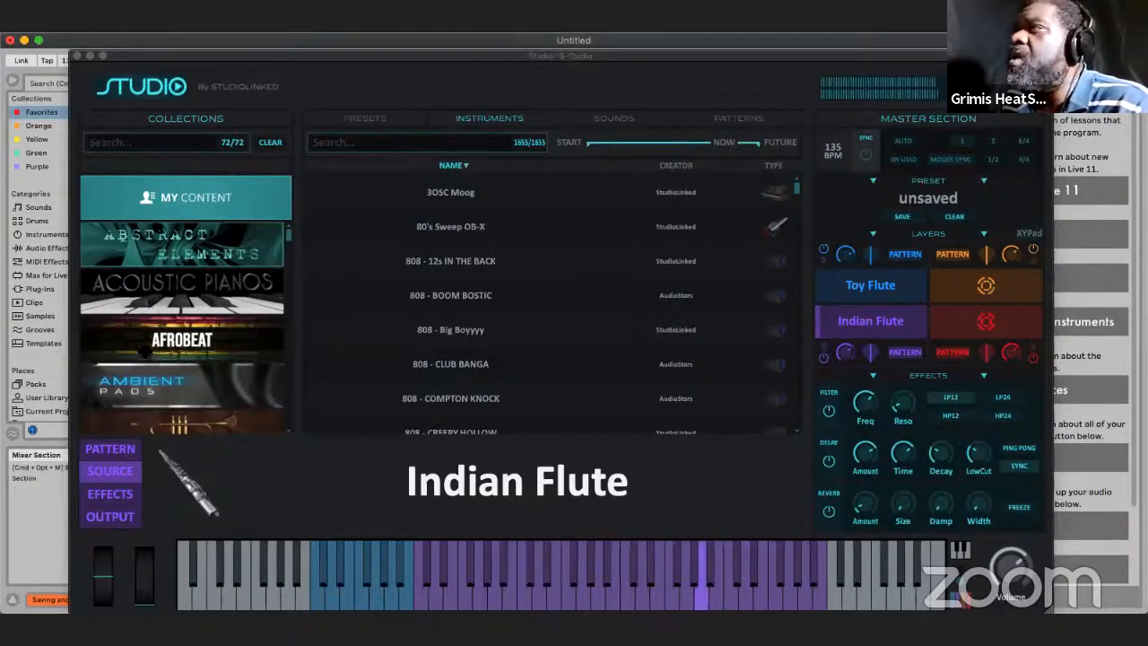
Browse the Studio plug-in's instrument collections and return to the beginning of the list
{"action": "scroll", "coordinate": [155, 339], "scroll_direction": "down", "scroll_amount": 5}
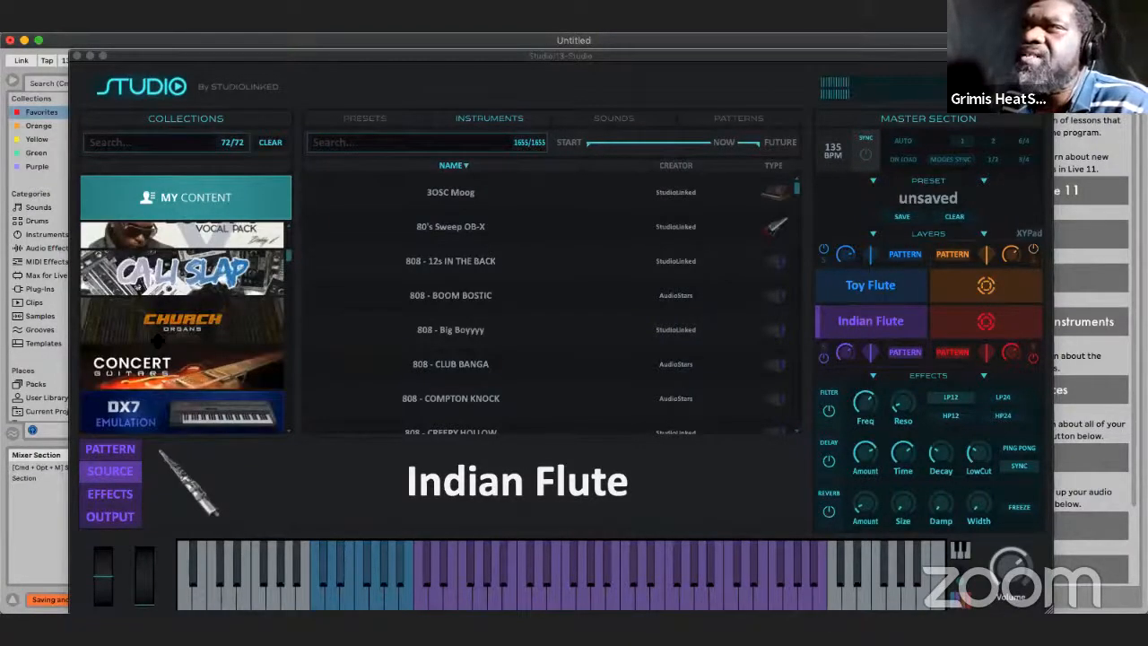
{"action": "scroll", "coordinate": [157, 340], "scroll_direction": "down", "scroll_amount": 10}
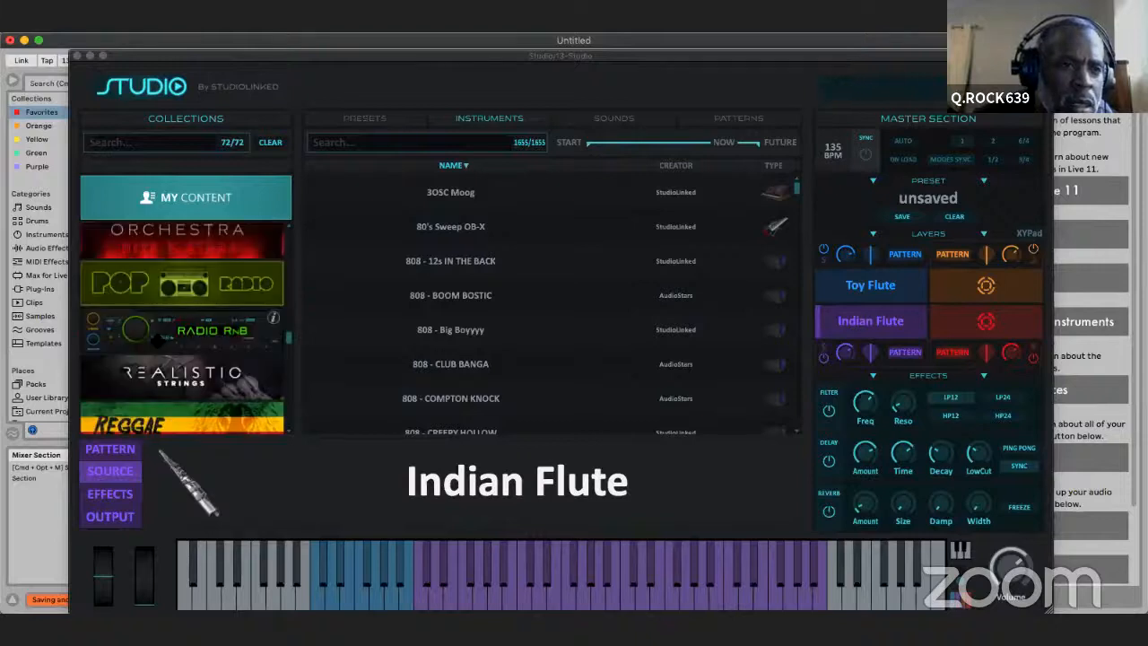
{"action": "scroll", "coordinate": [157, 339], "scroll_direction": "down", "scroll_amount": 5}
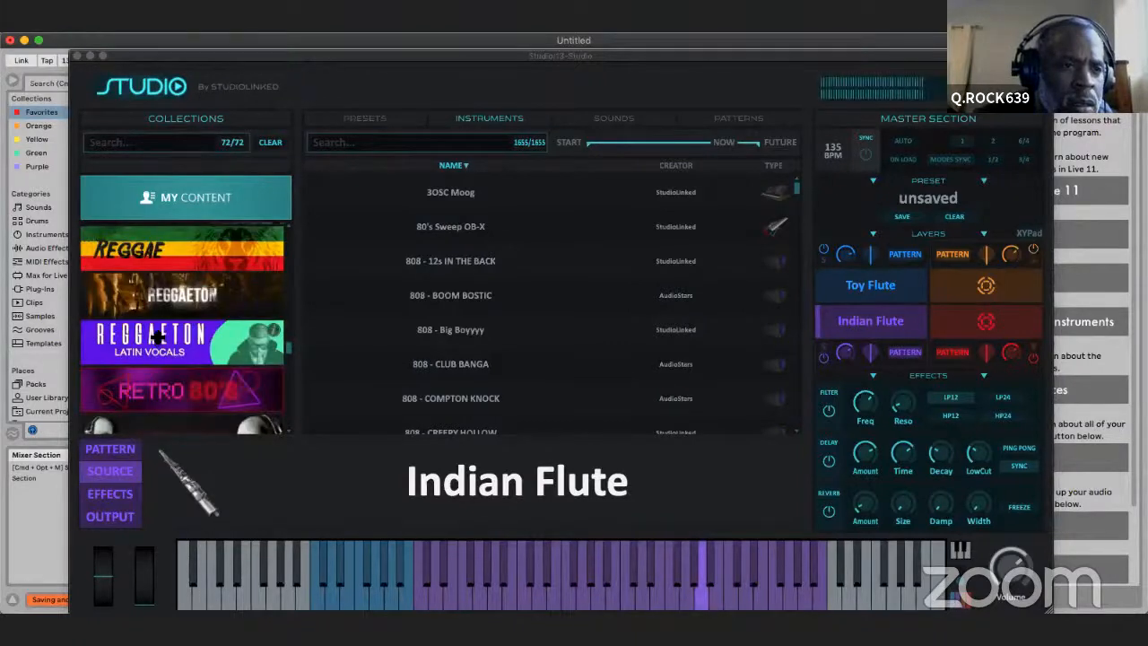
{"action": "scroll", "coordinate": [157, 337], "scroll_direction": "down", "scroll_amount": 2}
{"action": "scroll", "coordinate": [157, 337], "scroll_direction": "up", "scroll_amount": 3}
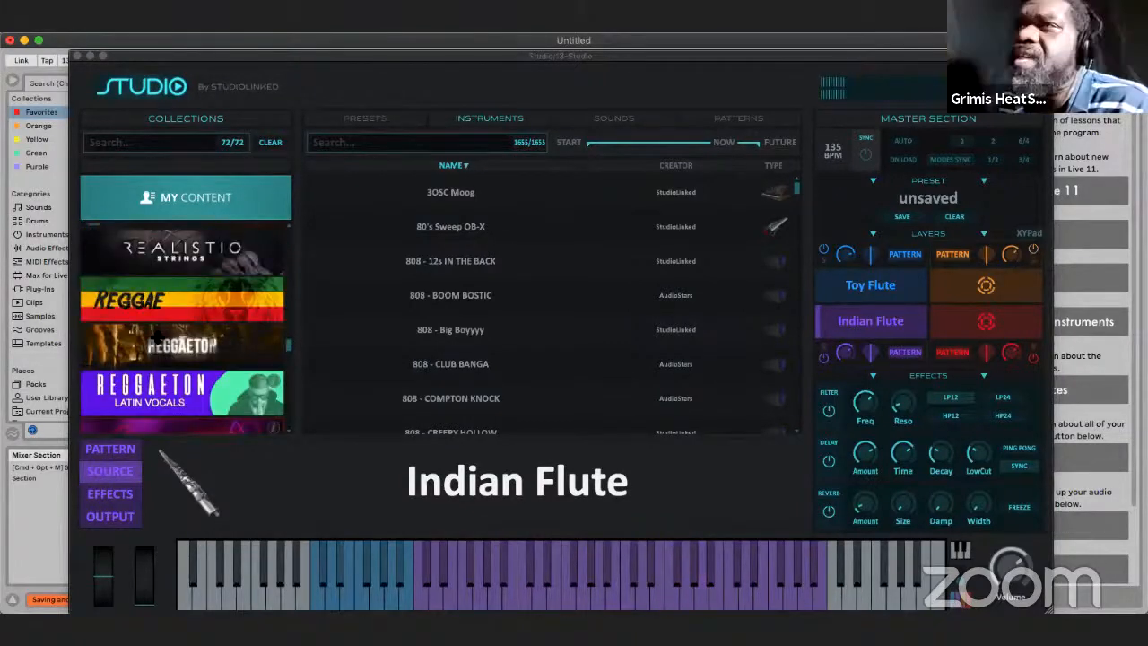
{"action": "scroll", "coordinate": [157, 337], "scroll_direction": "up", "scroll_amount": 4}
{"action": "scroll", "coordinate": [157, 337], "scroll_direction": "up", "scroll_amount": 2}
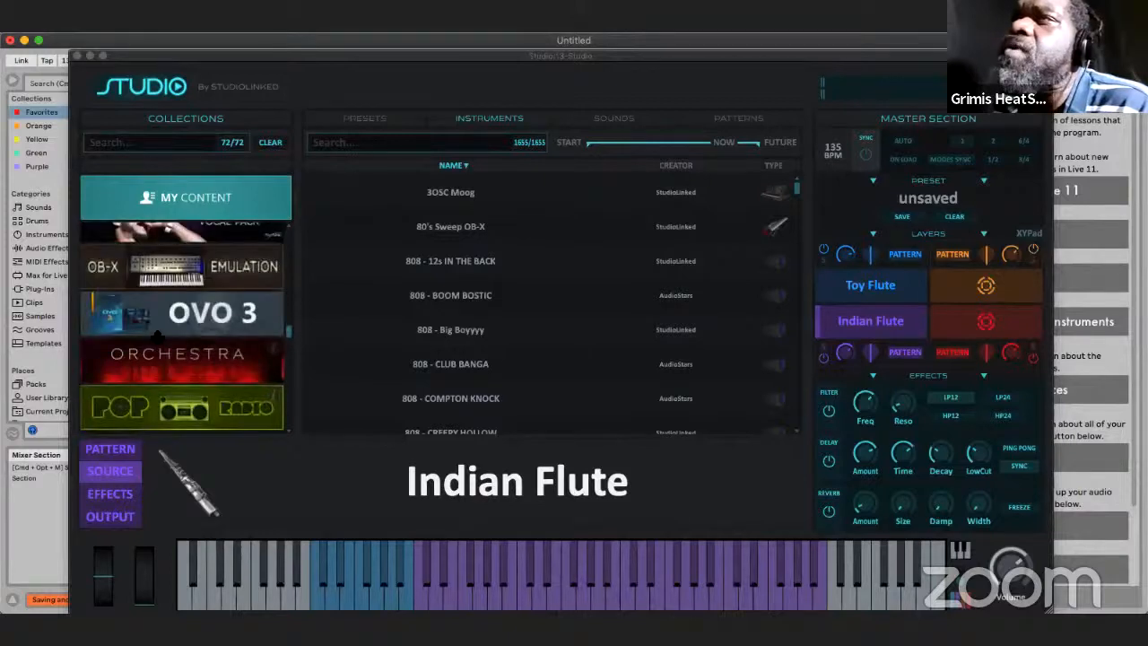
{"action": "scroll", "coordinate": [157, 338], "scroll_direction": "up", "scroll_amount": 4}
{"action": "scroll", "coordinate": [157, 337], "scroll_direction": "up", "scroll_amount": 1}
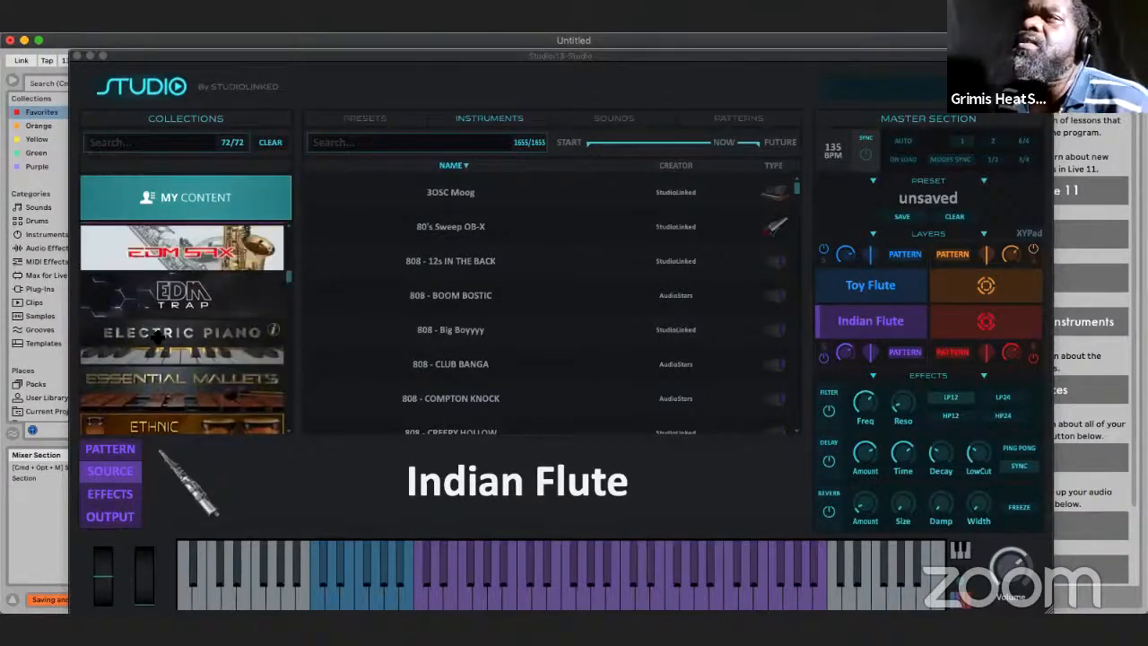
{"action": "scroll", "coordinate": [160, 335], "scroll_direction": "up", "scroll_amount": 2}
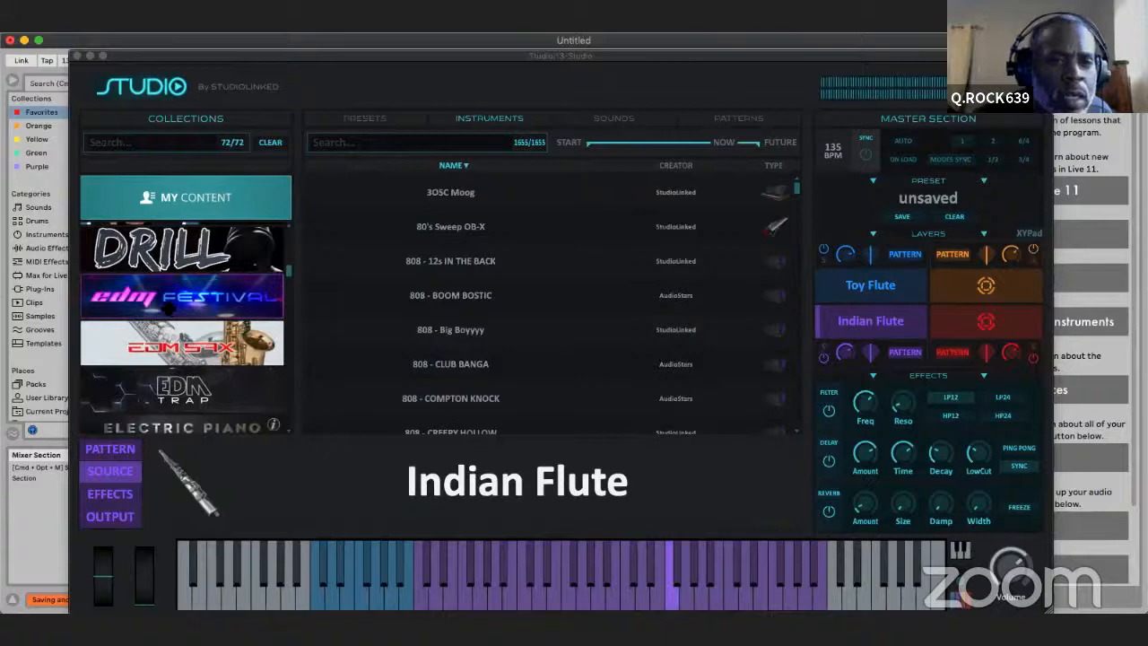
{"action": "scroll", "coordinate": [180, 287], "scroll_direction": "up", "scroll_amount": 5}
{"action": "scroll", "coordinate": [180, 287], "scroll_direction": "up", "scroll_amount": 4}
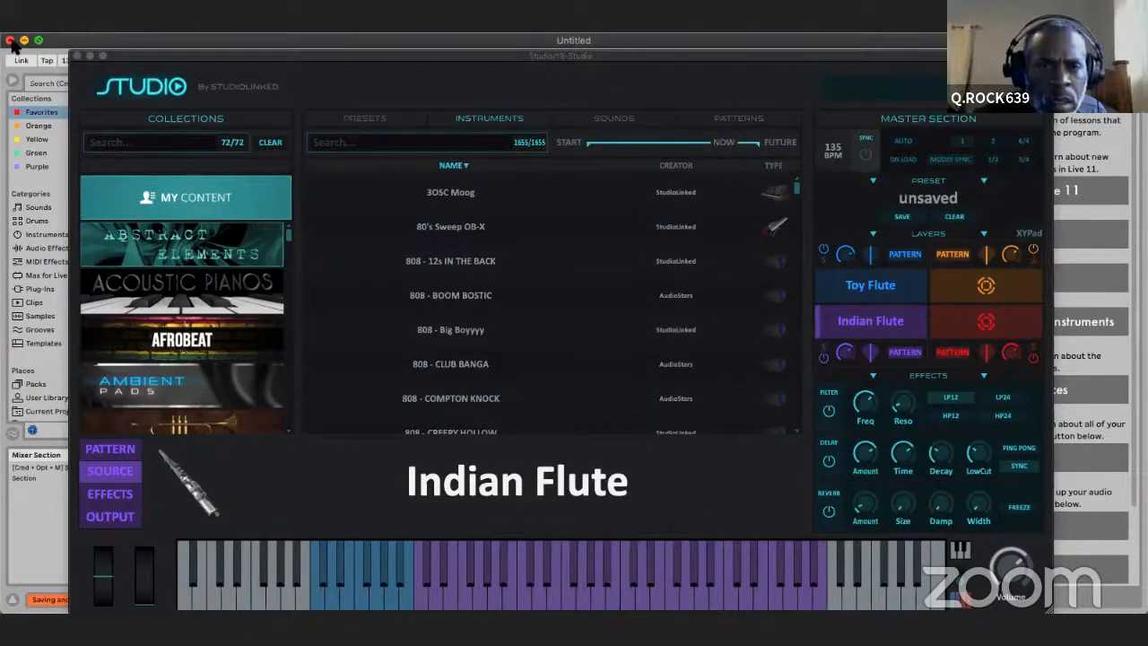
Close the Studio plug-in window and stop playback
{"action": "left_click", "coordinate": [78, 56]}
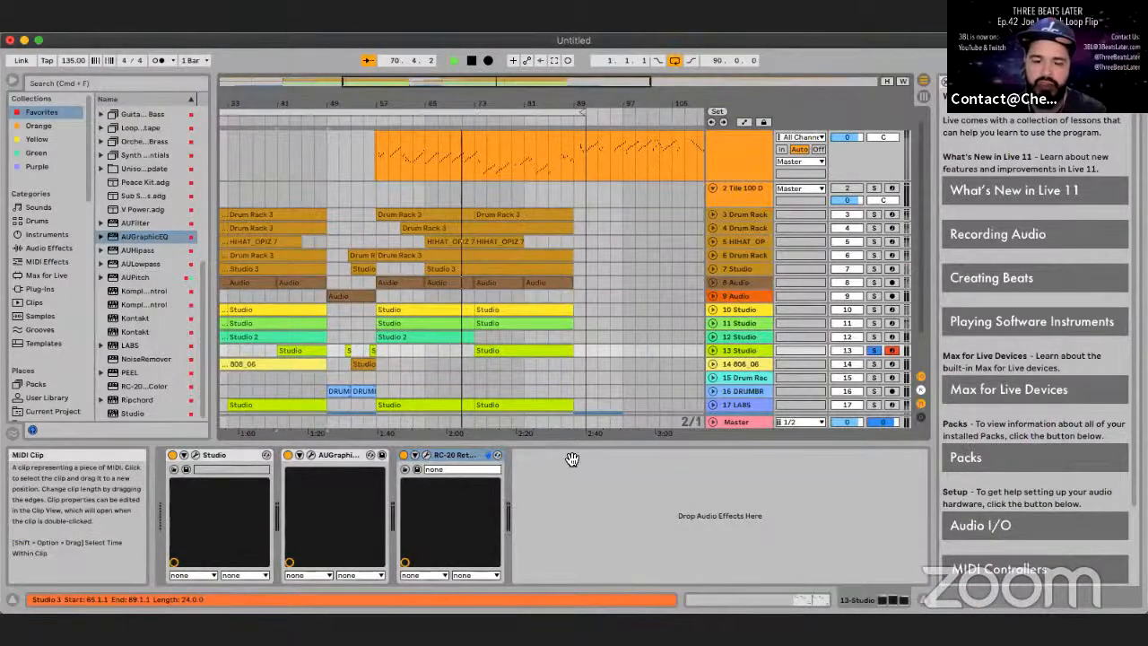
{"action": "left_click", "coordinate": [470, 62]}
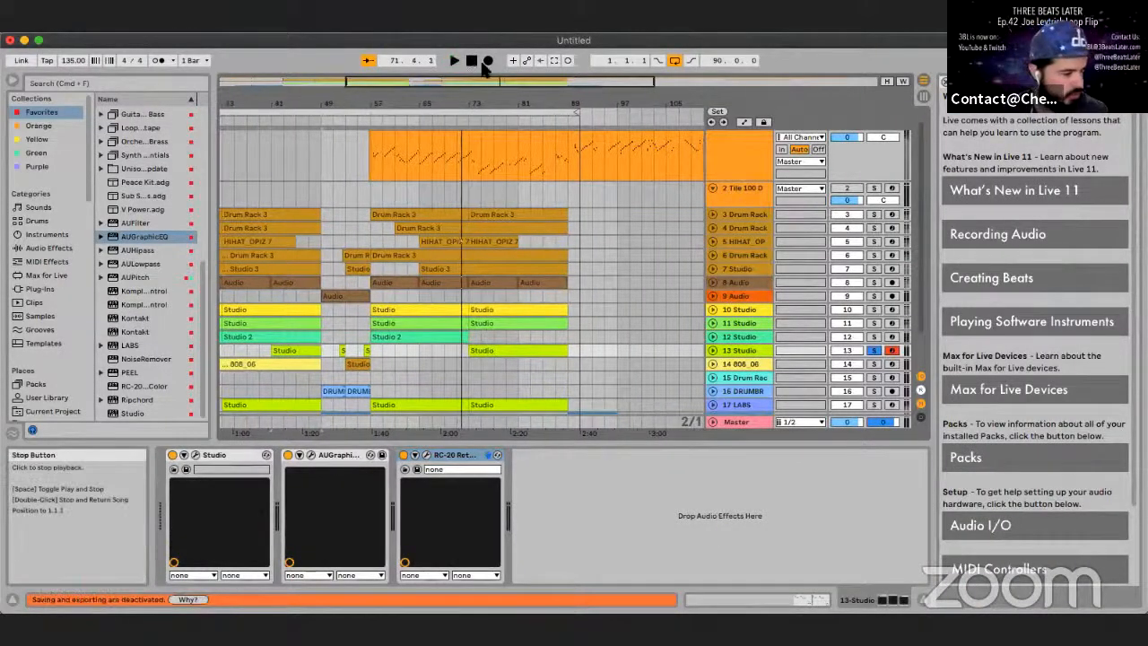
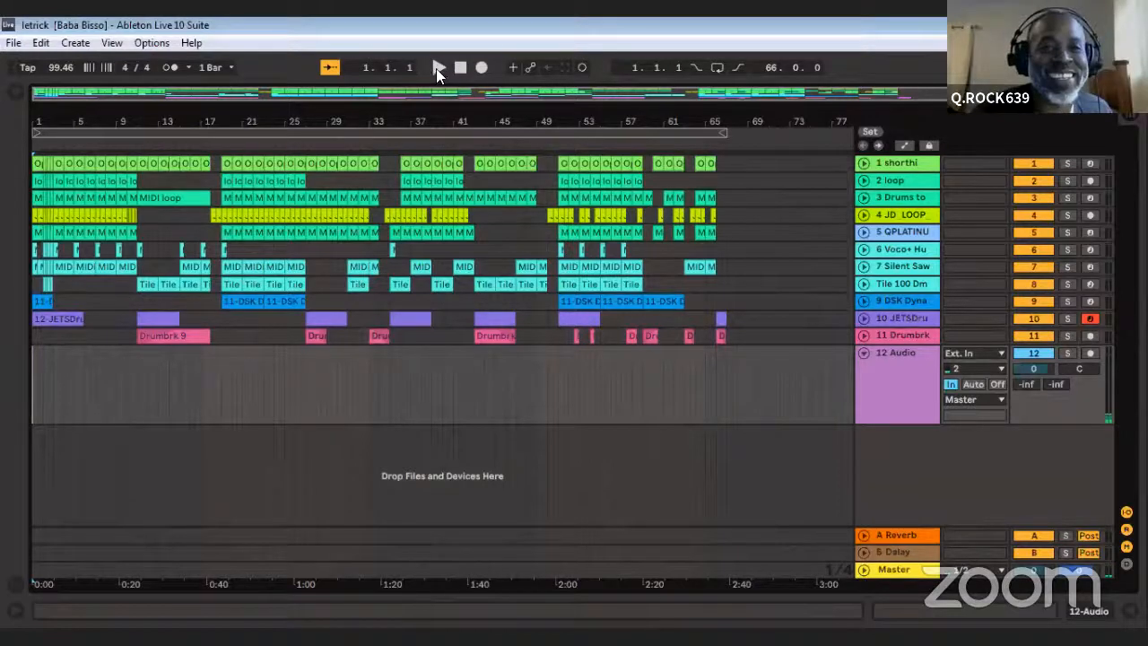
Play the letrick arrangement from bar 1, briefly unfolding track 9 DSK Dyna to view its MIDI clips
{"action": "left_click", "coordinate": [437, 69]}
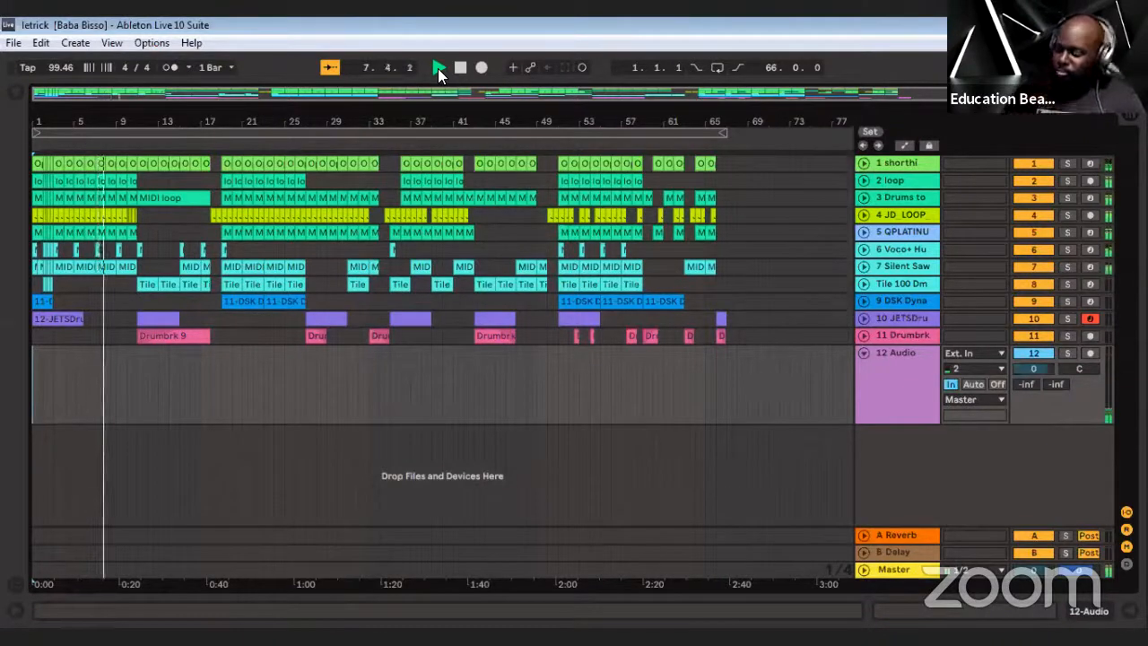
{"action": "left_click_drag", "start_coordinate": [106, 121], "coordinate": [149, 171]}
{"action": "left_click_drag", "start_coordinate": [106, 96], "coordinate": [96, 96]}
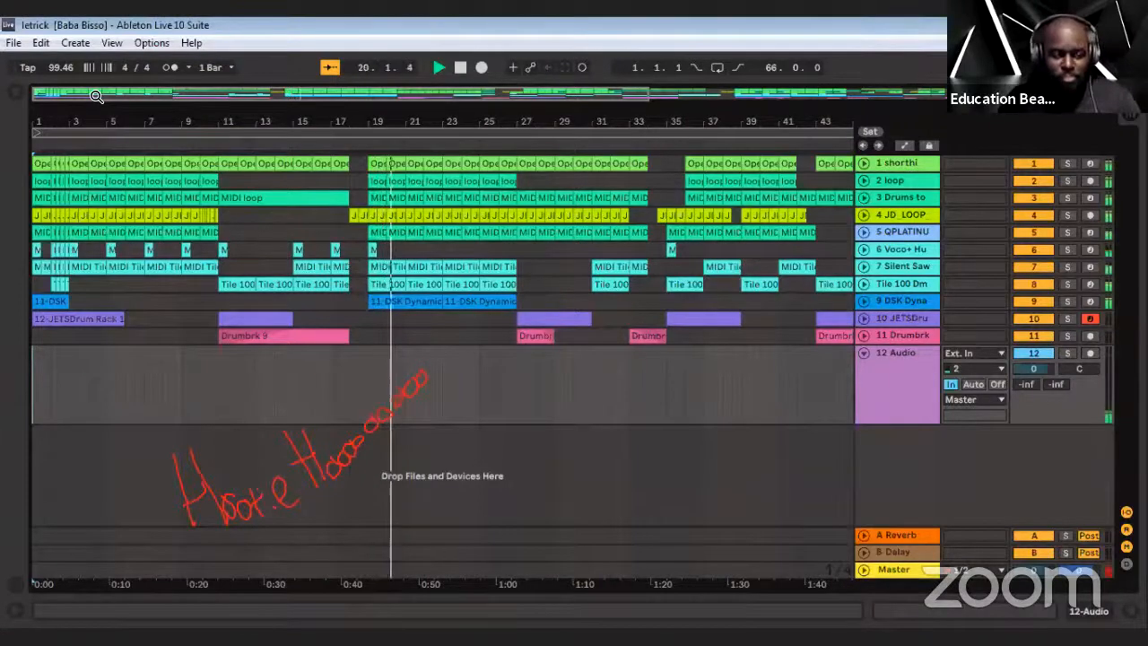
{"action": "left_click", "coordinate": [863, 302]}
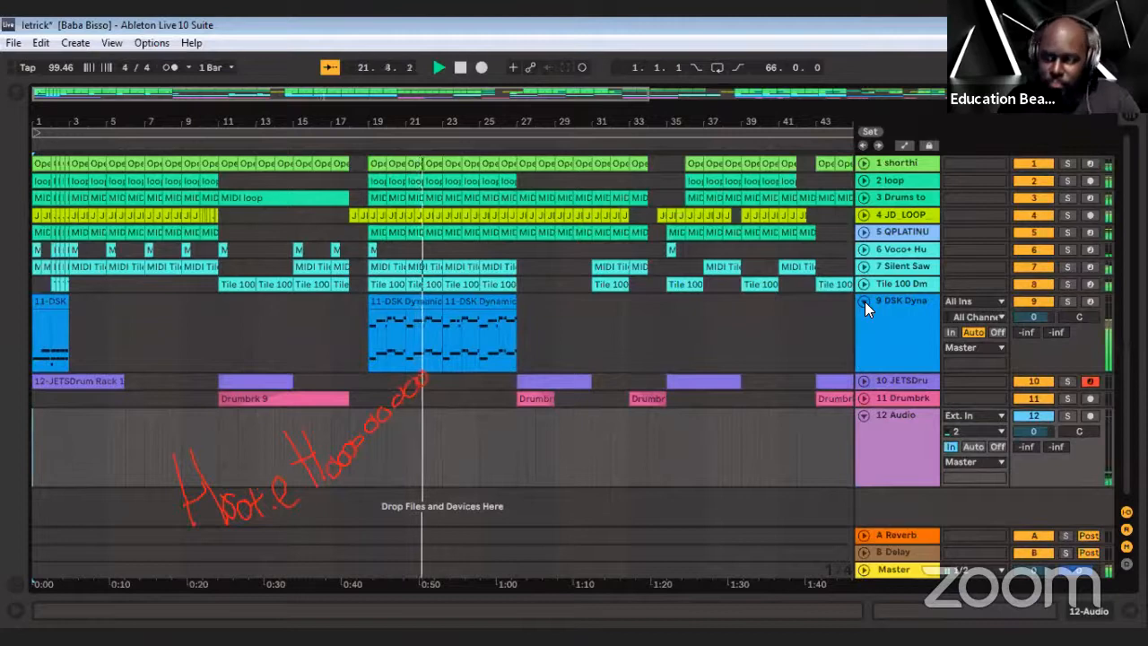
{"action": "left_click", "coordinate": [865, 301]}
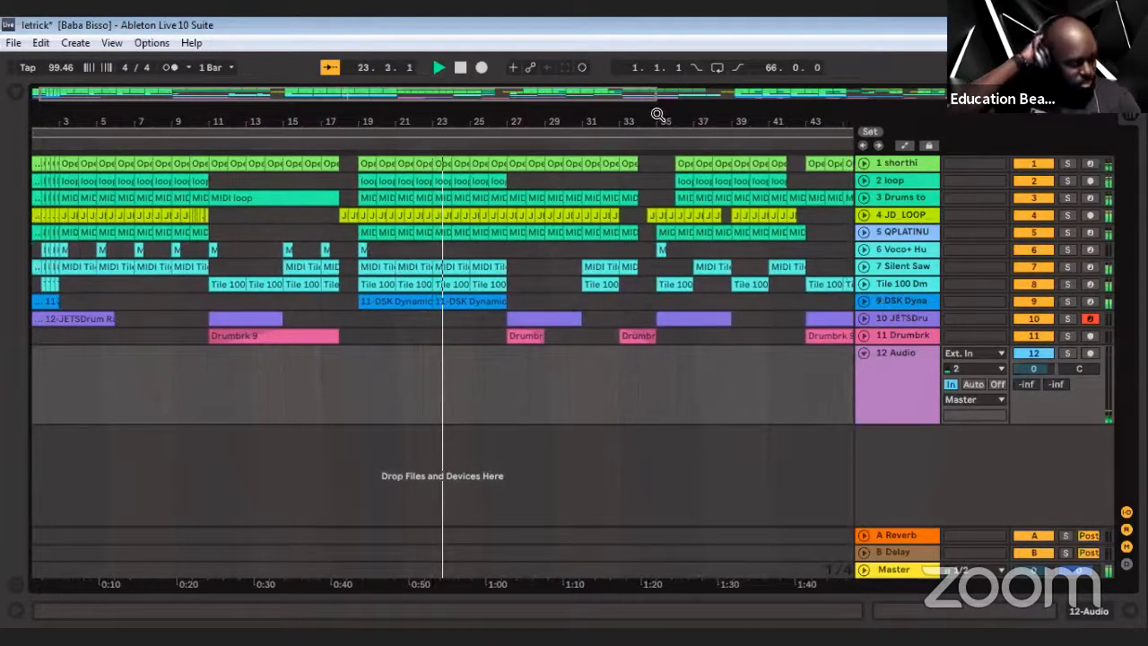
{"action": "left_click_drag", "start_coordinate": [658, 114], "coordinate": [325, 94]}
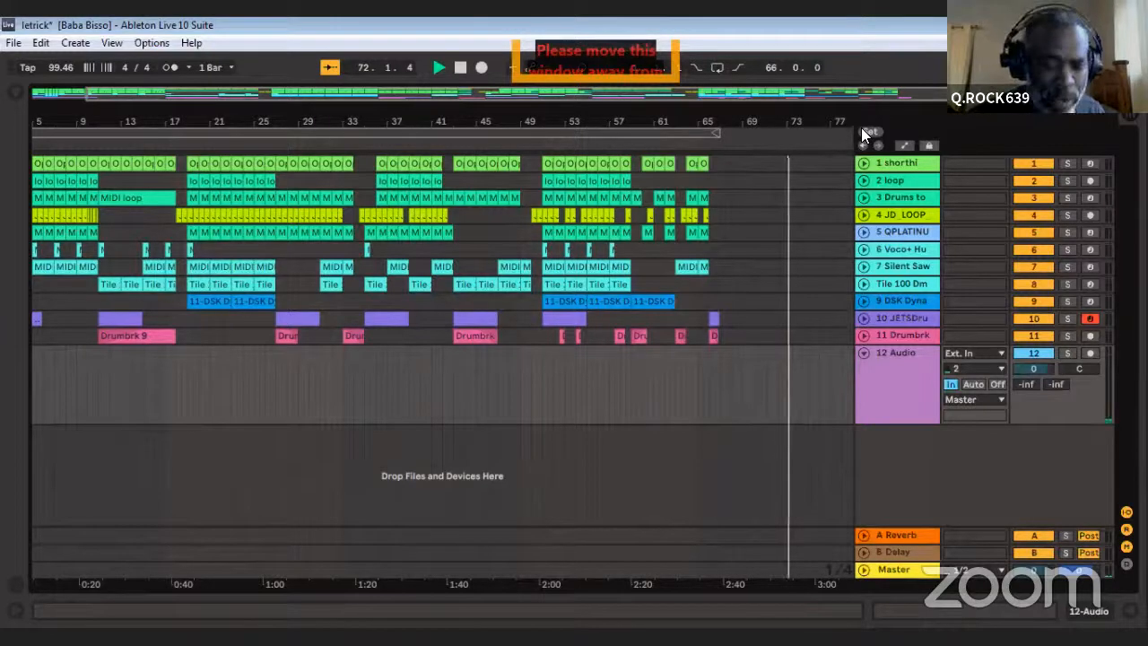
Stop playback and unfold track 9 DSK Dyna to show its MIDI clips
{"action": "key", "text": "space"}
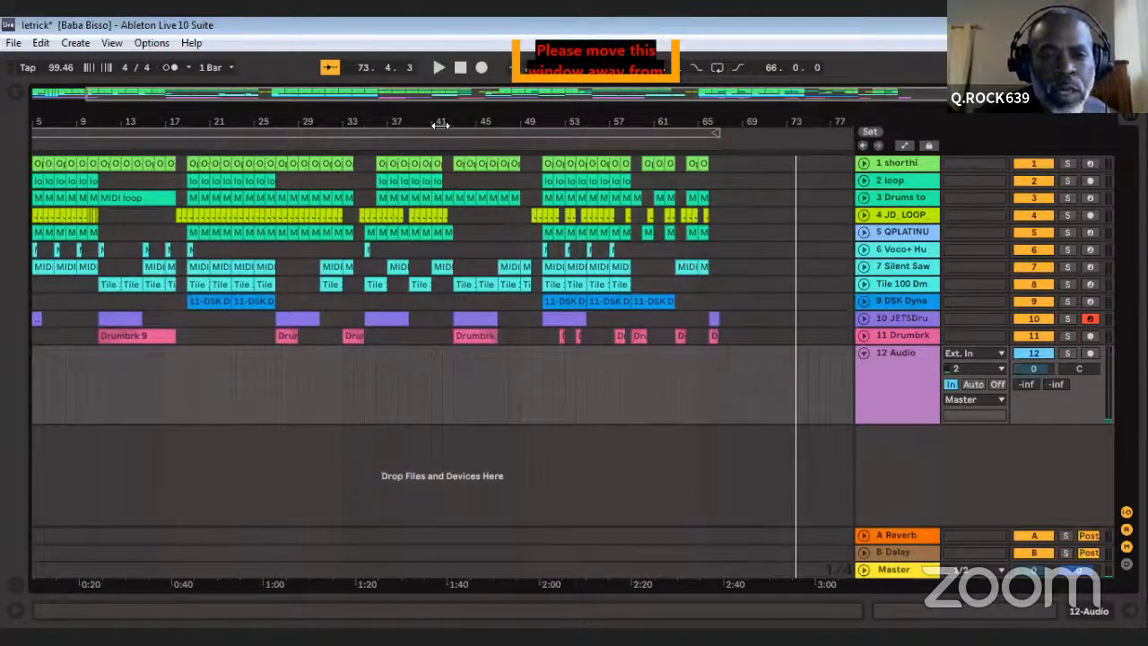
{"action": "left_click", "coordinate": [863, 299]}
{"action": "left_click", "coordinate": [863, 301]}
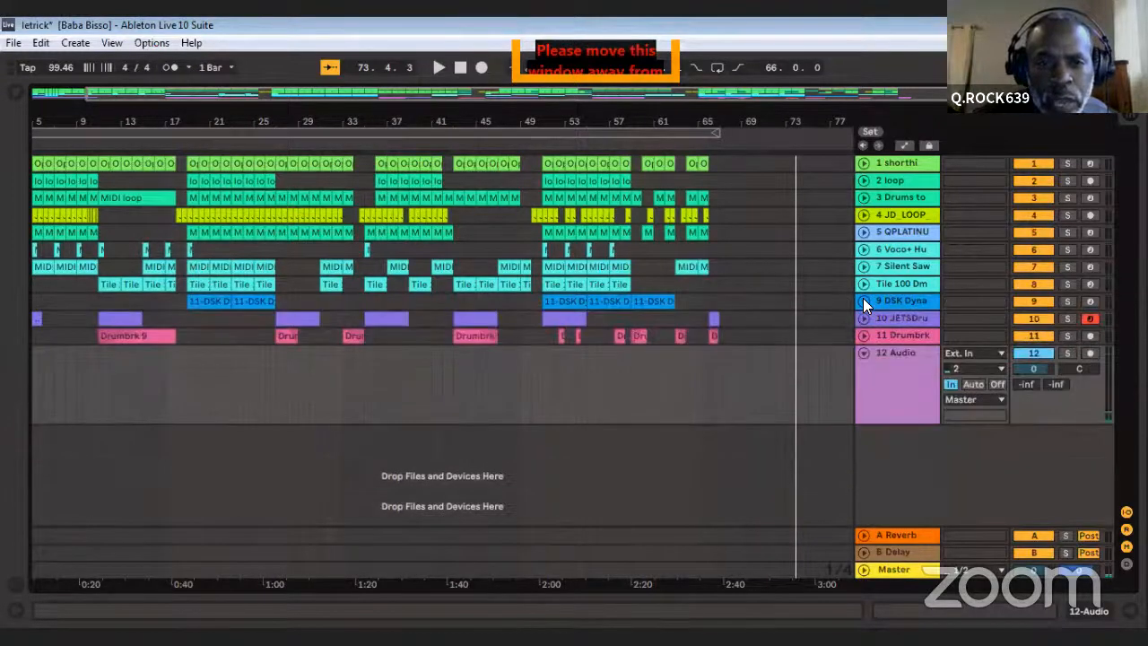
{"action": "left_click", "coordinate": [863, 300]}
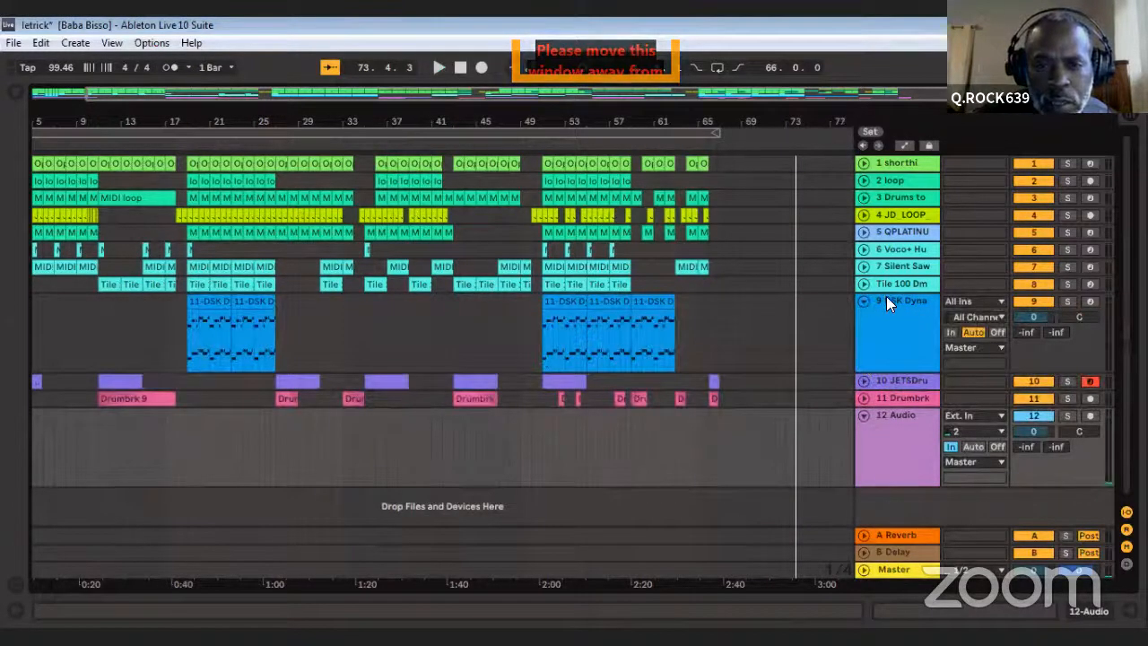
Show the device chain of track 9 DSK Dyna and inspect its DSK Dynamic Guitars plug-in window, then close it
{"action": "double_click", "coordinate": [886, 301]}
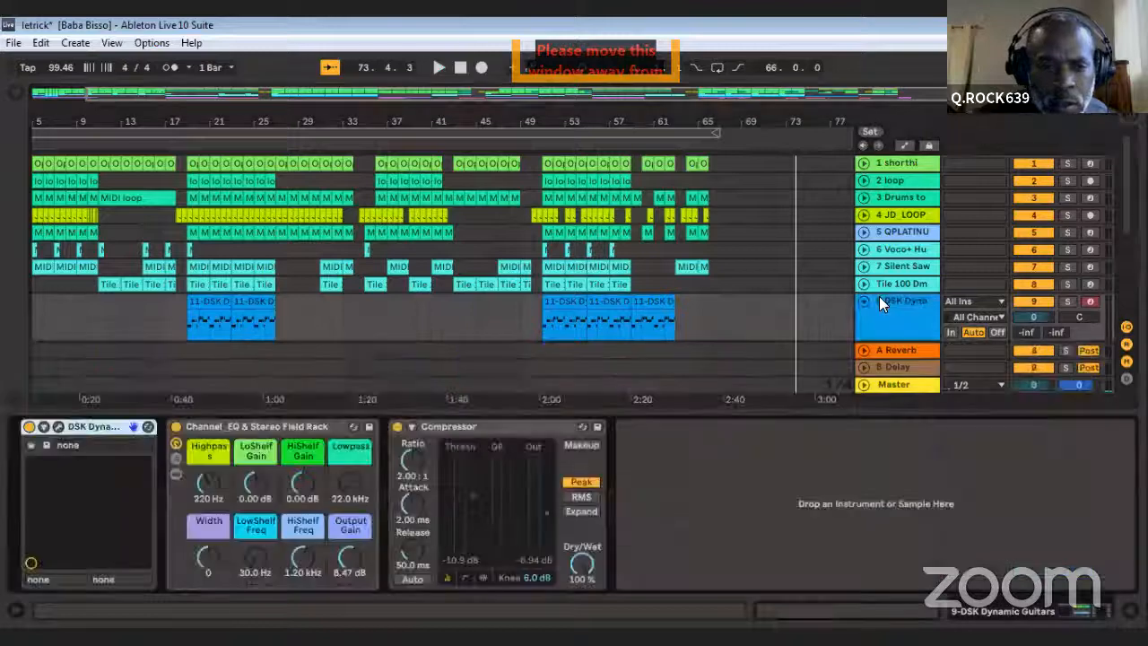
{"action": "left_click", "coordinate": [60, 427]}
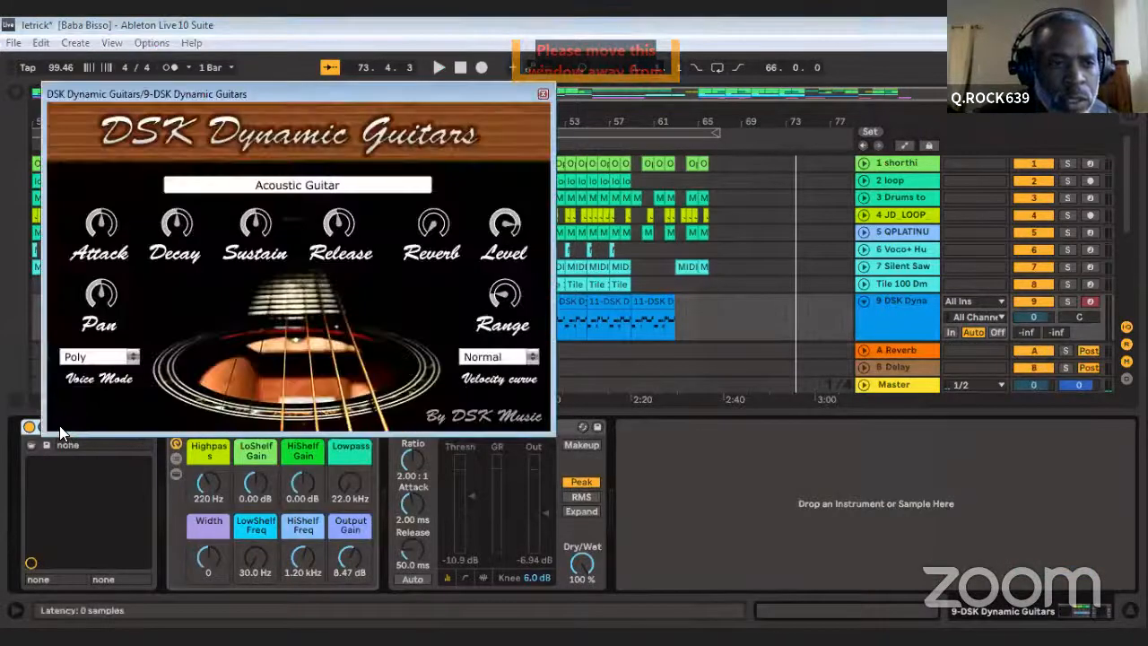
{"action": "left_click", "coordinate": [543, 93]}
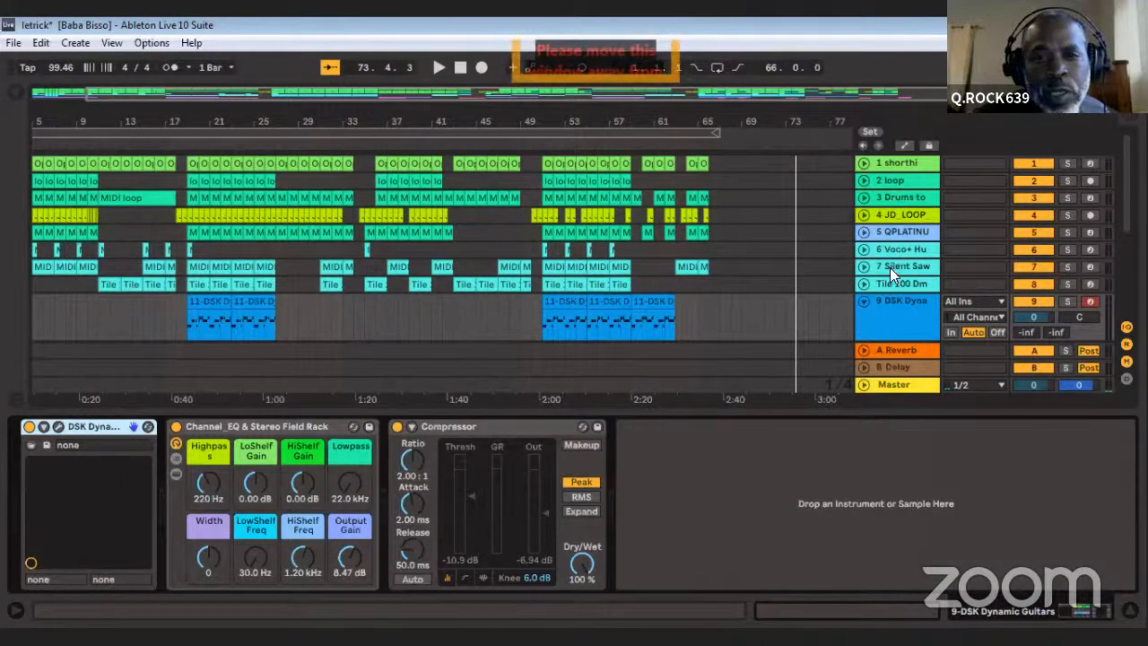
Fold track 9 DSK Dyna and show the device chain of track 11 Drumbrk
{"action": "left_click", "coordinate": [865, 299]}
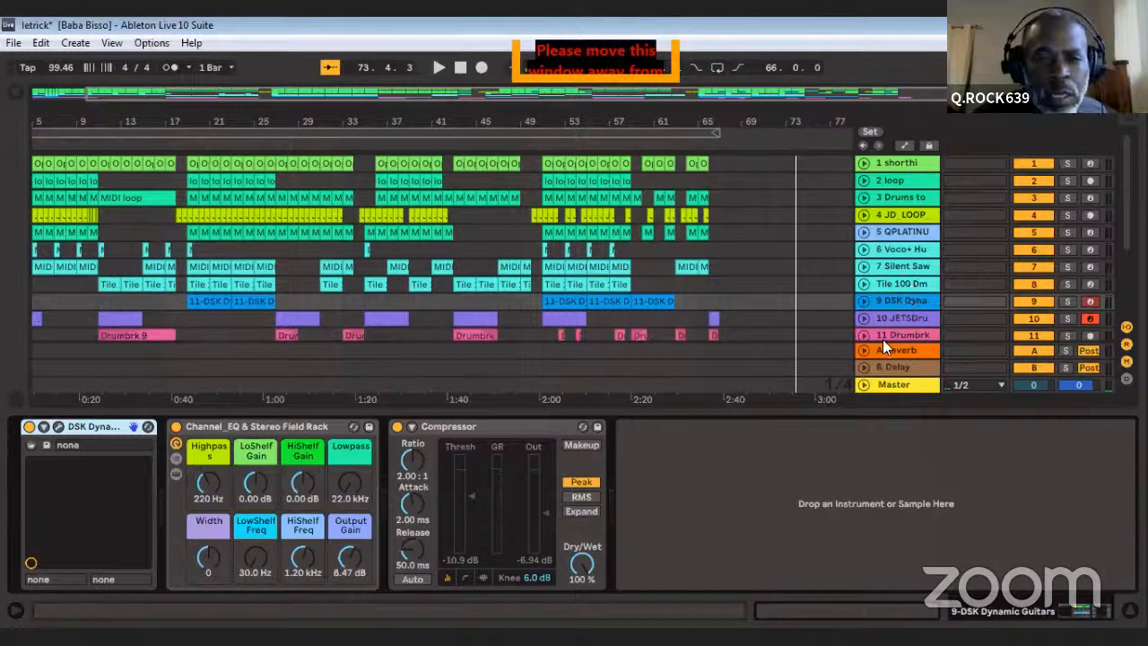
{"action": "left_click", "coordinate": [884, 334]}
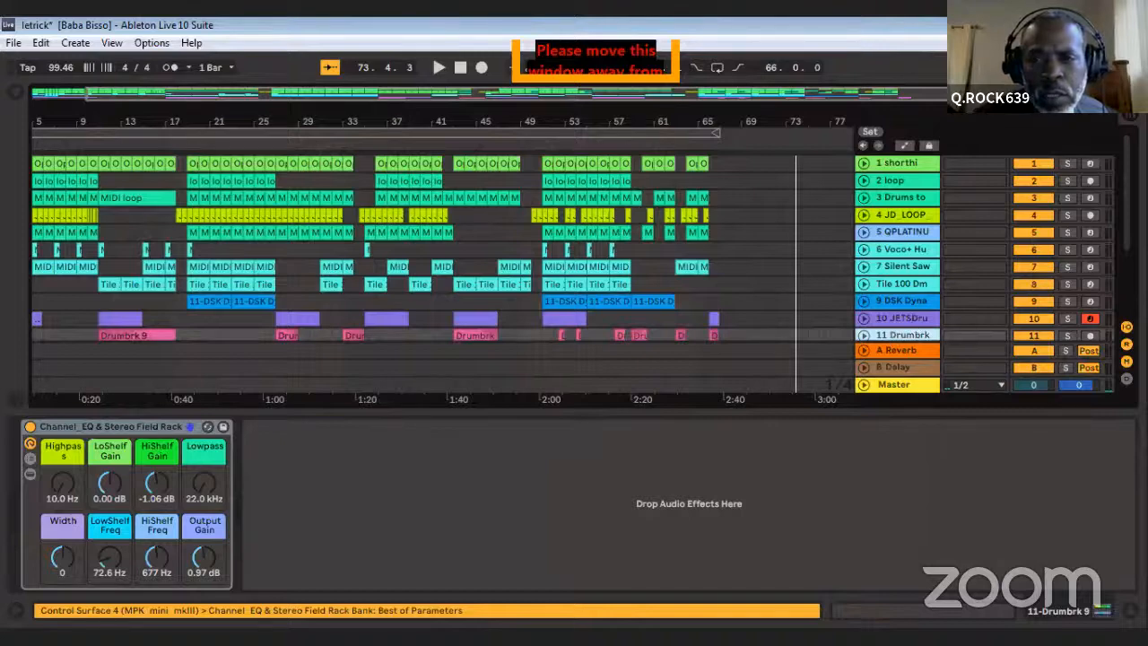
{"action": "key", "text": "ctrl+t"}
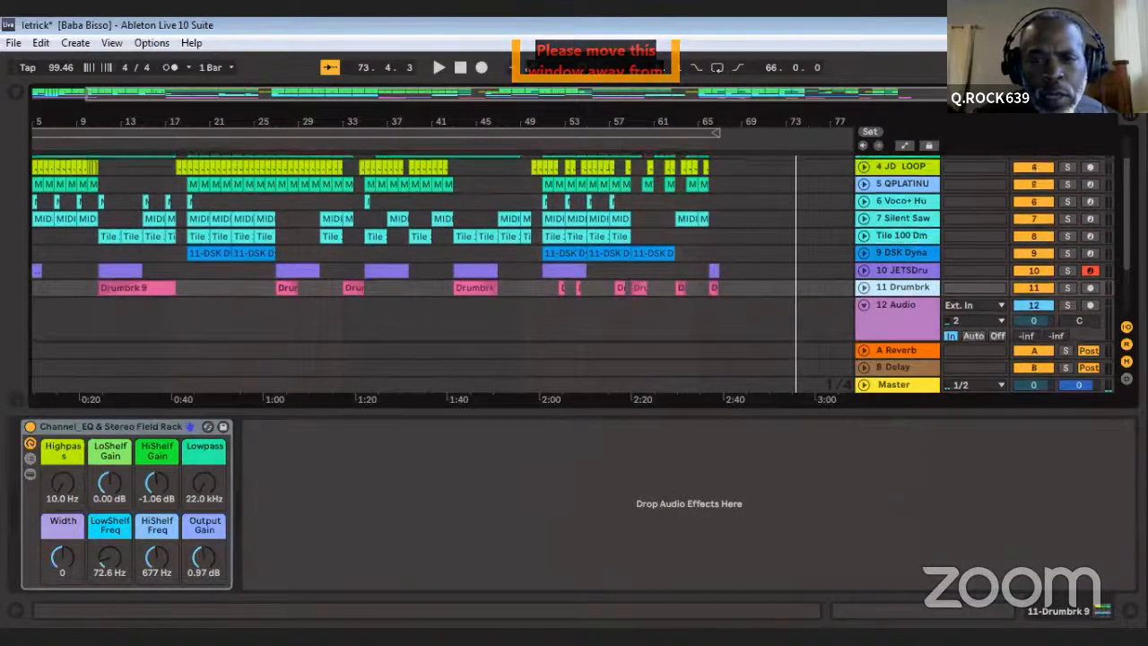
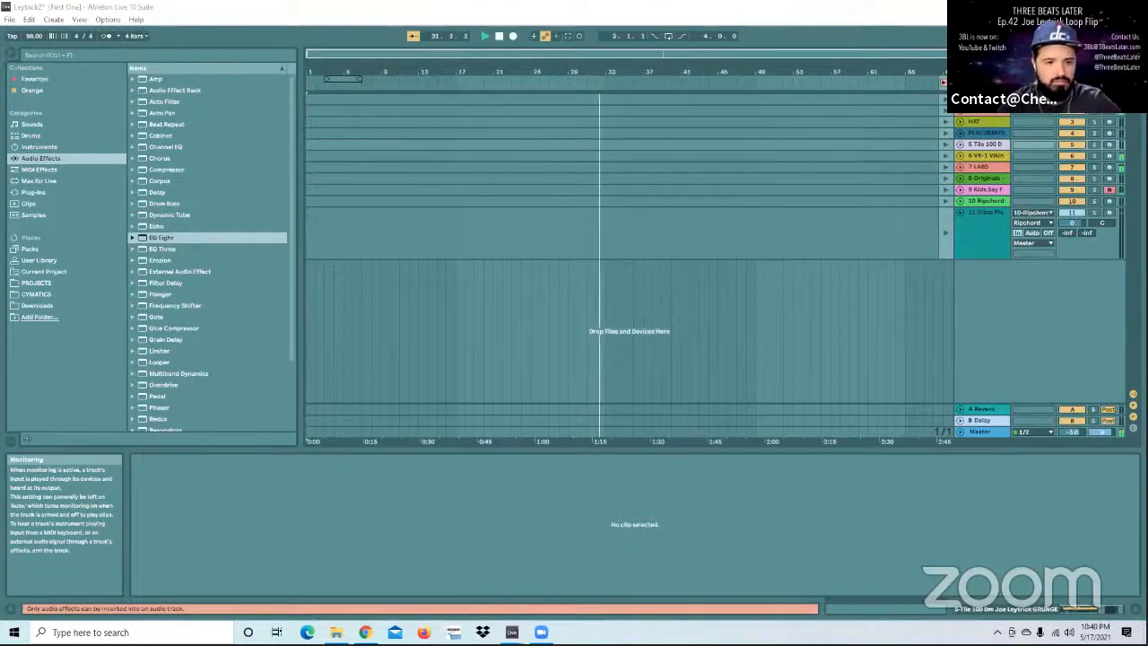
Handwrite "VOCAL Samp Champ" in red annotation ink across the clip view area and draw a box around it
{"action": "left_click_drag", "start_coordinate": [184, 495], "coordinate": [163, 583]}
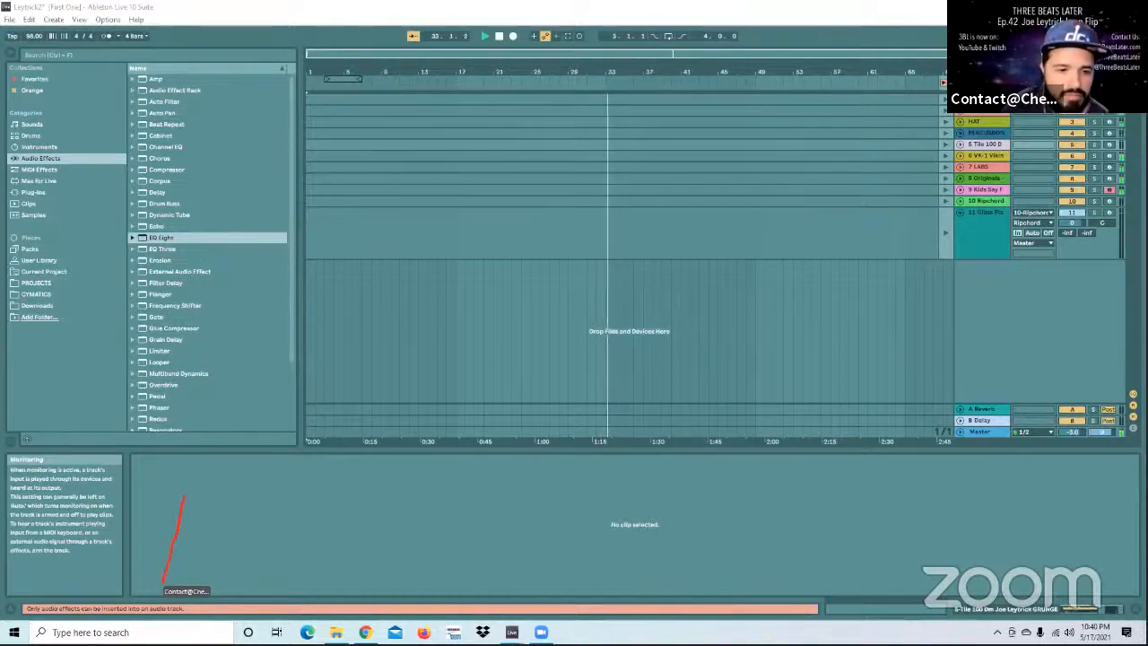
{"action": "left_click_drag", "start_coordinate": [143, 500], "coordinate": [164, 583]}
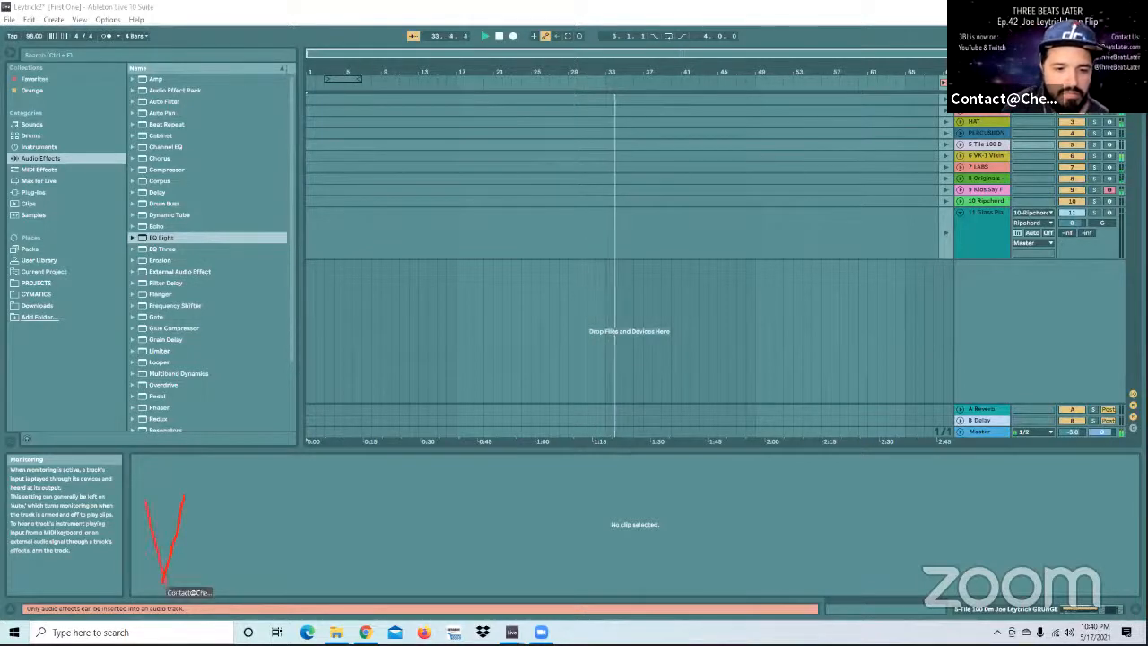
{"action": "left_click_drag", "start_coordinate": [200, 508], "coordinate": [227, 592]}
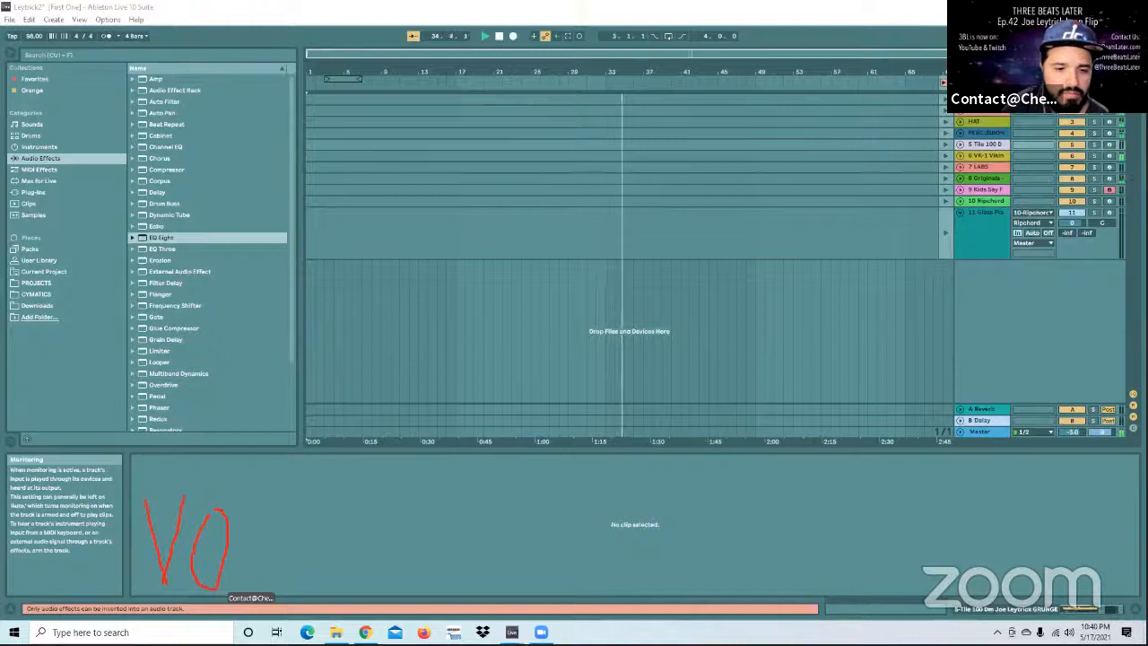
{"action": "mouse_move", "coordinate": [265, 514]}
{"action": "left_mouse_down"}
{"action": "mouse_move", "coordinate": [235, 585]}
{"action": "mouse_move", "coordinate": [318, 559]}
{"action": "mouse_move", "coordinate": [296, 567]}
{"action": "left_mouse_up"}
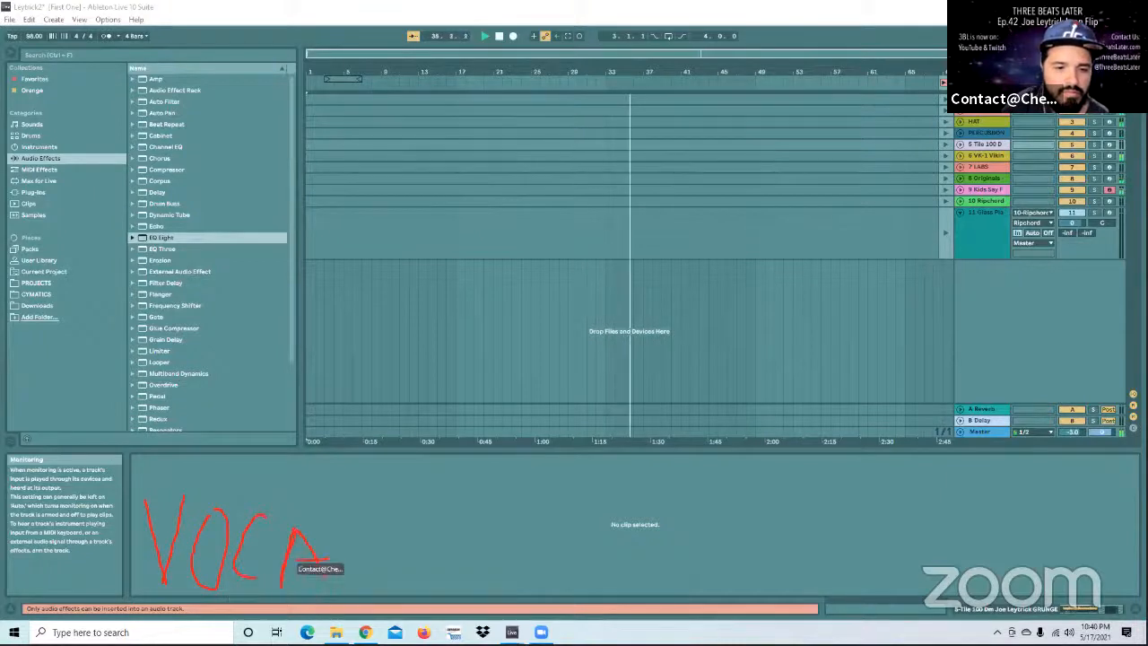
{"action": "left_click_drag", "start_coordinate": [346, 499], "coordinate": [377, 583]}
{"action": "left_click_drag", "start_coordinate": [544, 496], "coordinate": [445, 574]}
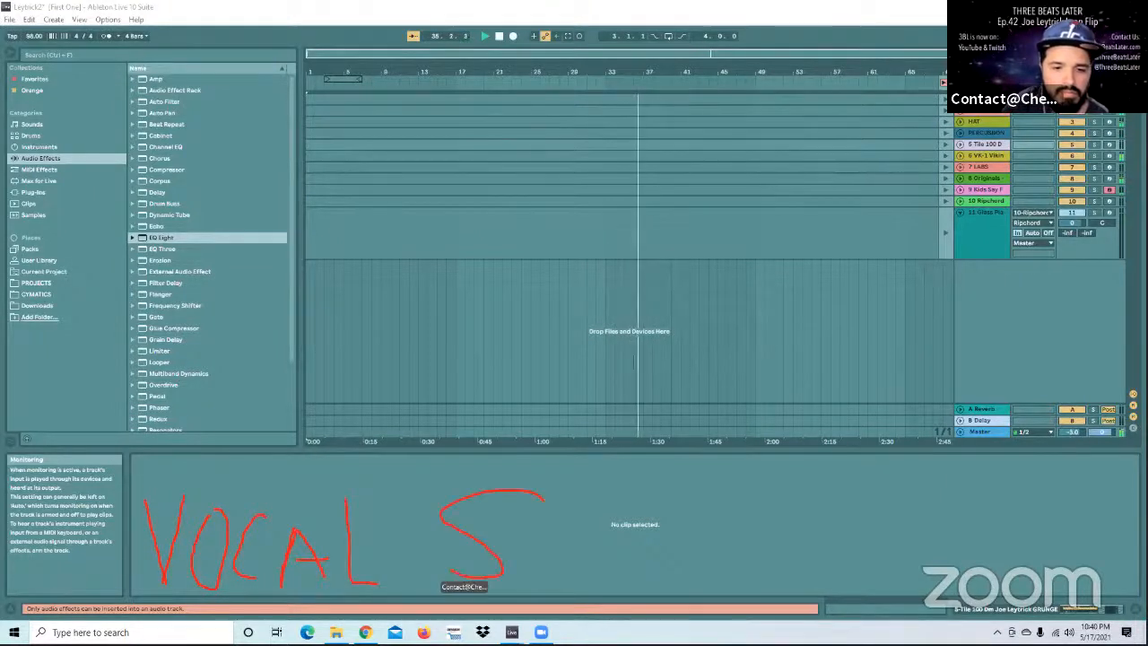
{"action": "mouse_move", "coordinate": [520, 574]}
{"action": "left_mouse_down"}
{"action": "mouse_move", "coordinate": [592, 574]}
{"action": "mouse_move", "coordinate": [599, 615]}
{"action": "left_mouse_up"}
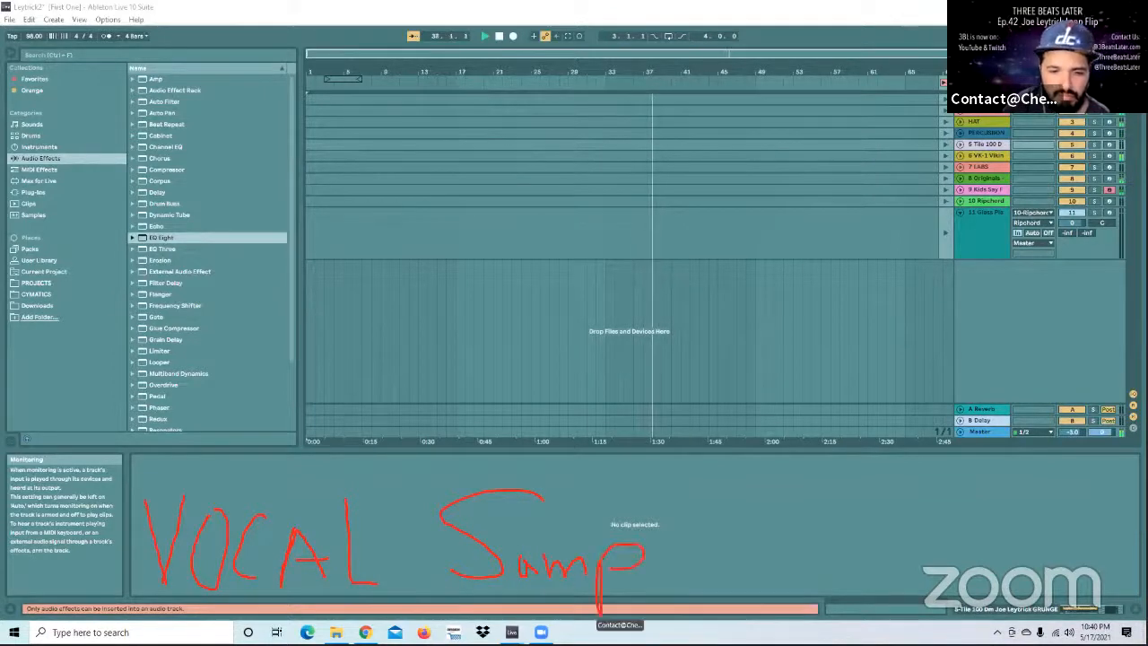
{"action": "left_click_drag", "start_coordinate": [770, 493], "coordinate": [781, 563]}
{"action": "mouse_move", "coordinate": [805, 504]}
{"action": "left_mouse_down"}
{"action": "mouse_move", "coordinate": [807, 565]}
{"action": "mouse_move", "coordinate": [965, 567]}
{"action": "left_mouse_up"}
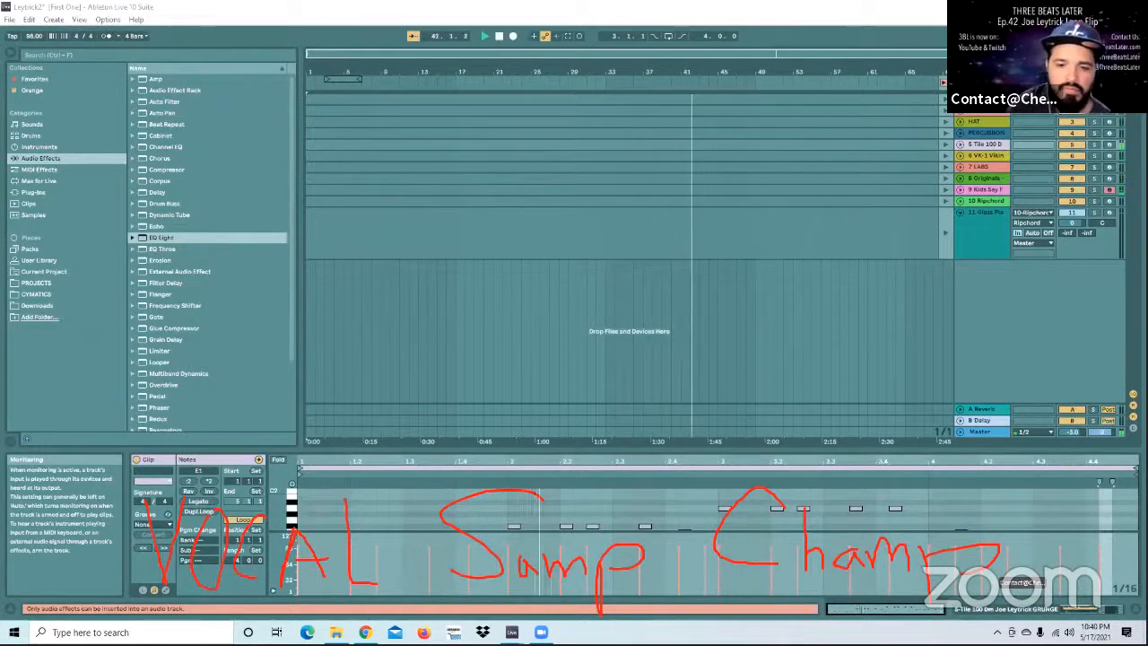
{"action": "left_click_drag", "start_coordinate": [122, 628], "coordinate": [106, 630]}
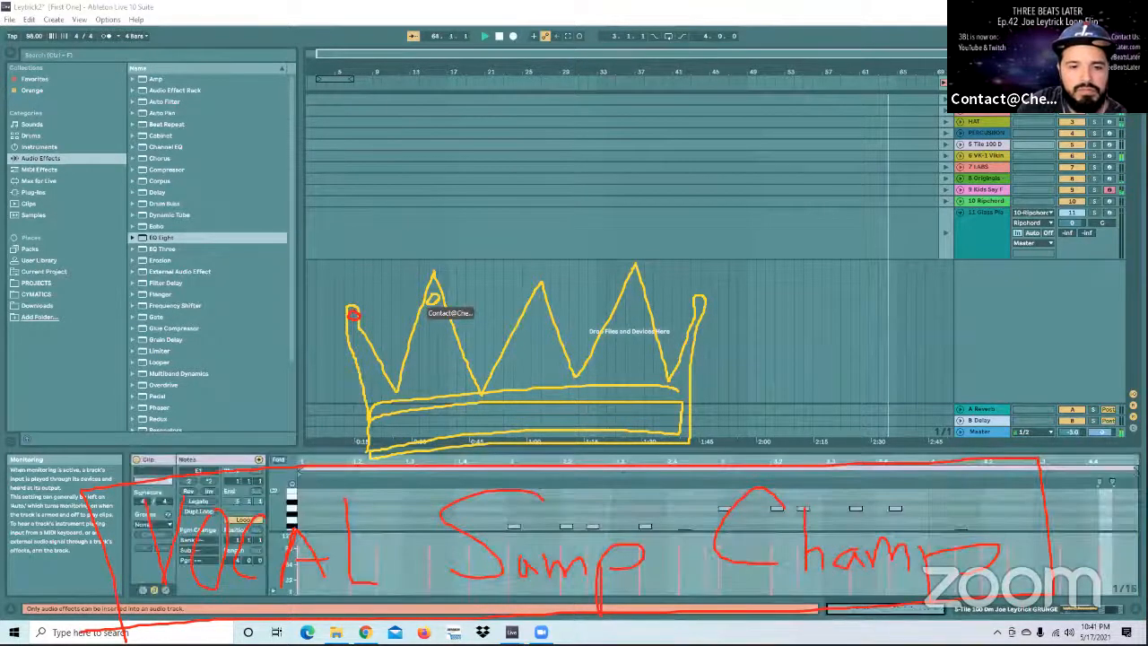
Add circles to the tips, inner peaks and band lines to the yellow crown annotation
{"action": "left_click_drag", "start_coordinate": [538, 300], "coordinate": [533, 309]}
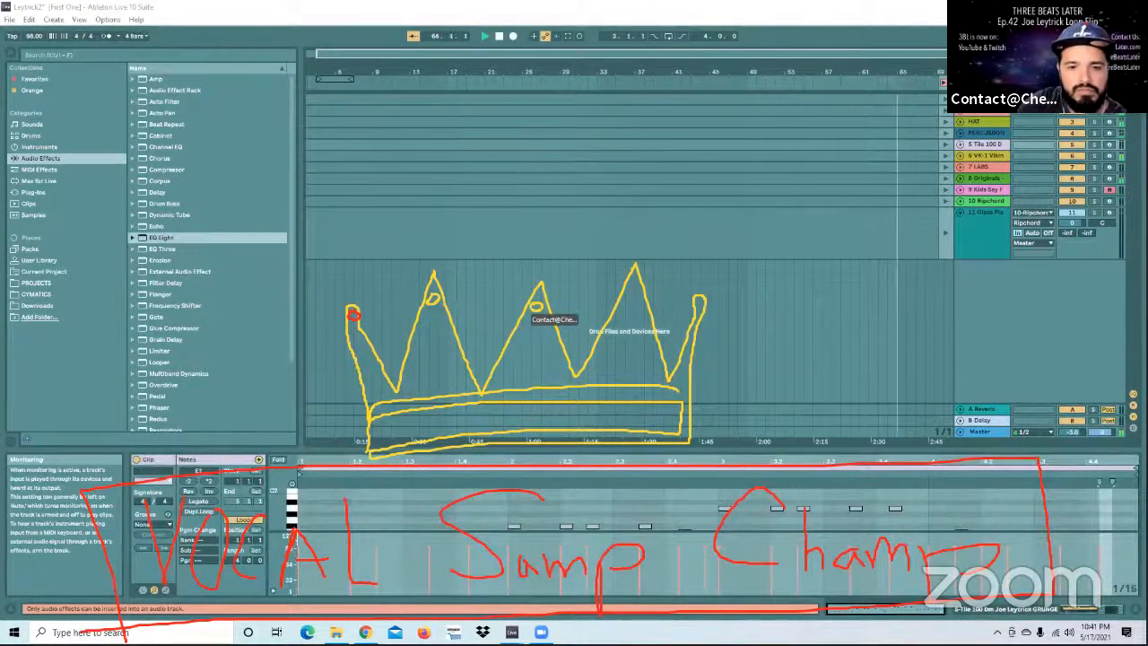
{"action": "left_click_drag", "start_coordinate": [632, 285], "coordinate": [628, 299]}
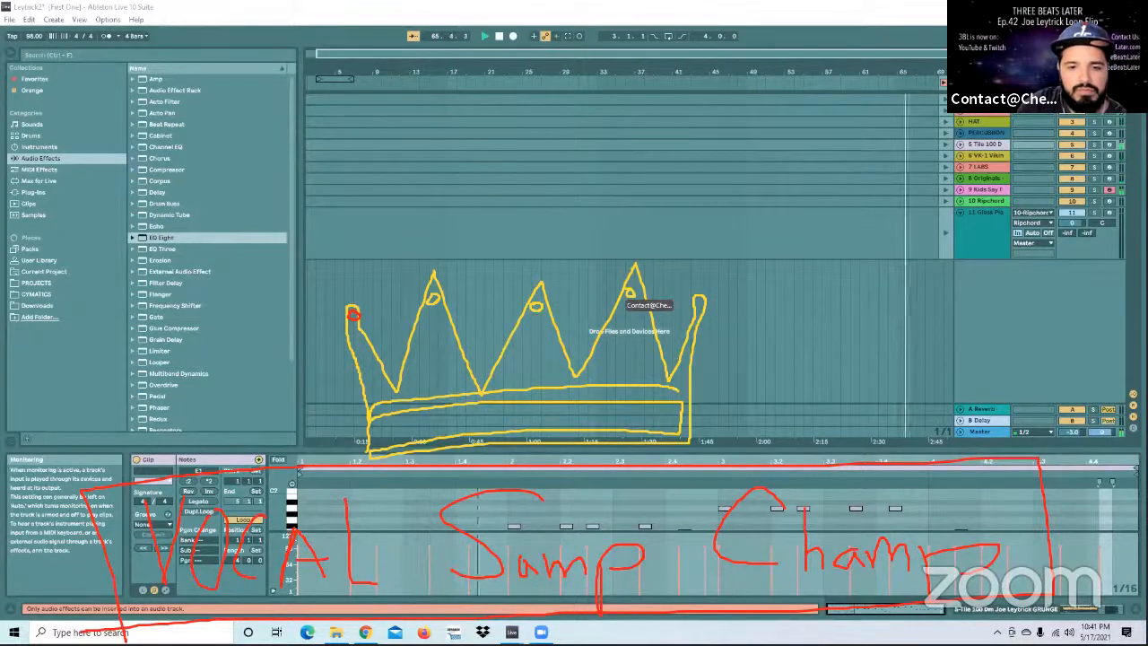
{"action": "left_click_drag", "start_coordinate": [699, 295], "coordinate": [699, 311]}
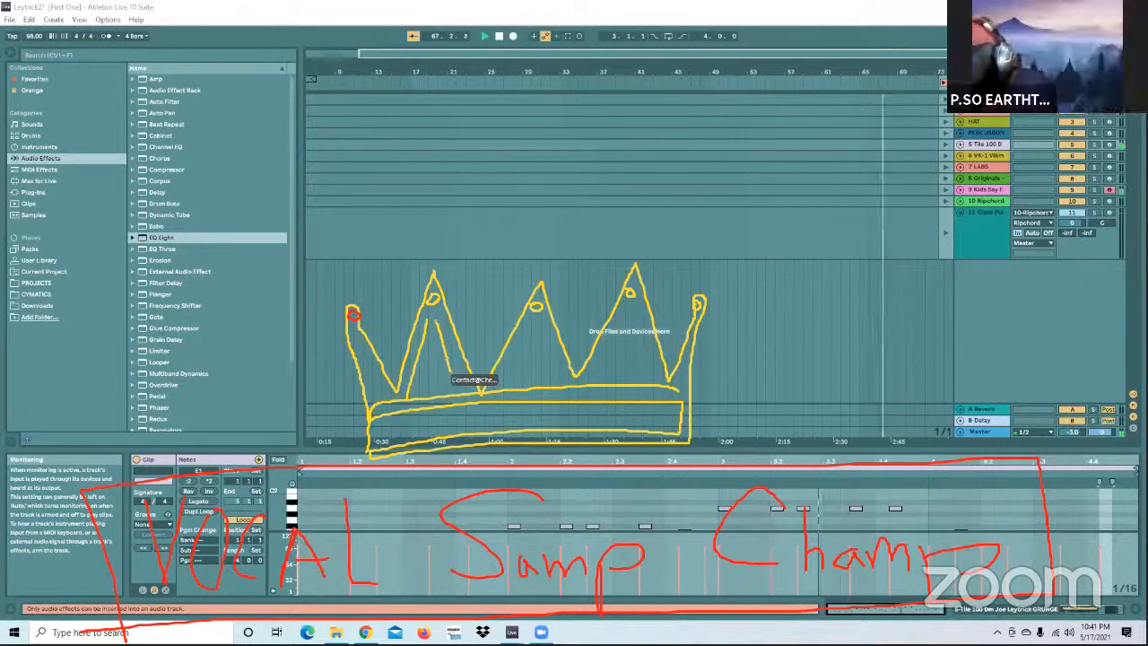
{"action": "left_click_drag", "start_coordinate": [534, 329], "coordinate": [513, 368]}
{"action": "left_click_drag", "start_coordinate": [535, 328], "coordinate": [557, 366]}
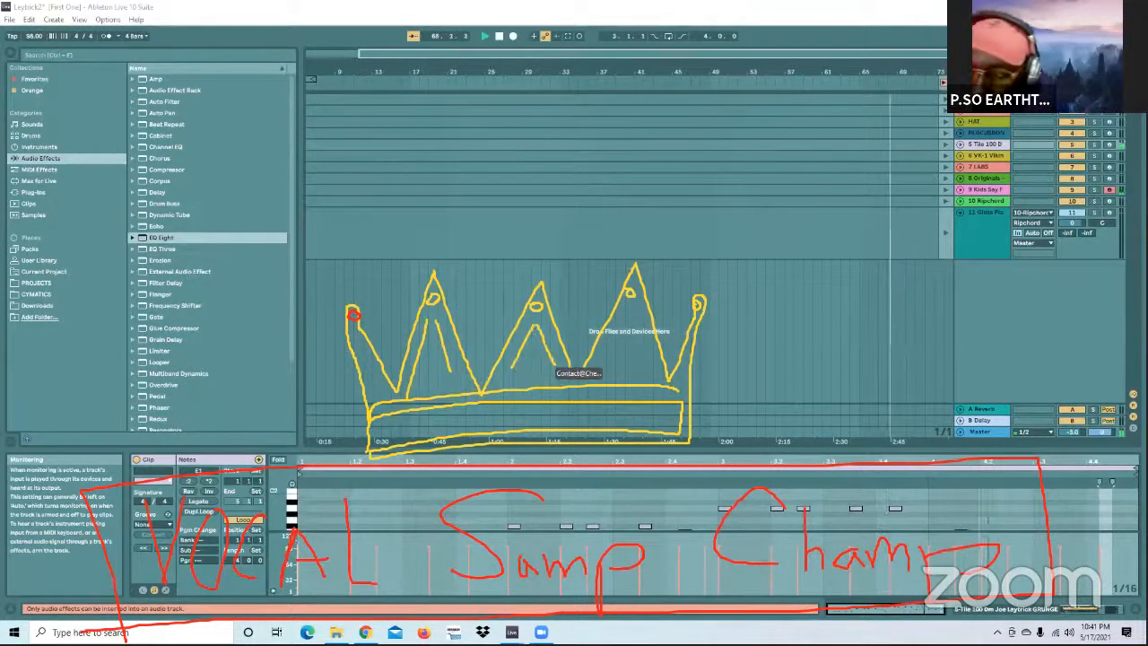
{"action": "left_click_drag", "start_coordinate": [625, 316], "coordinate": [649, 371]}
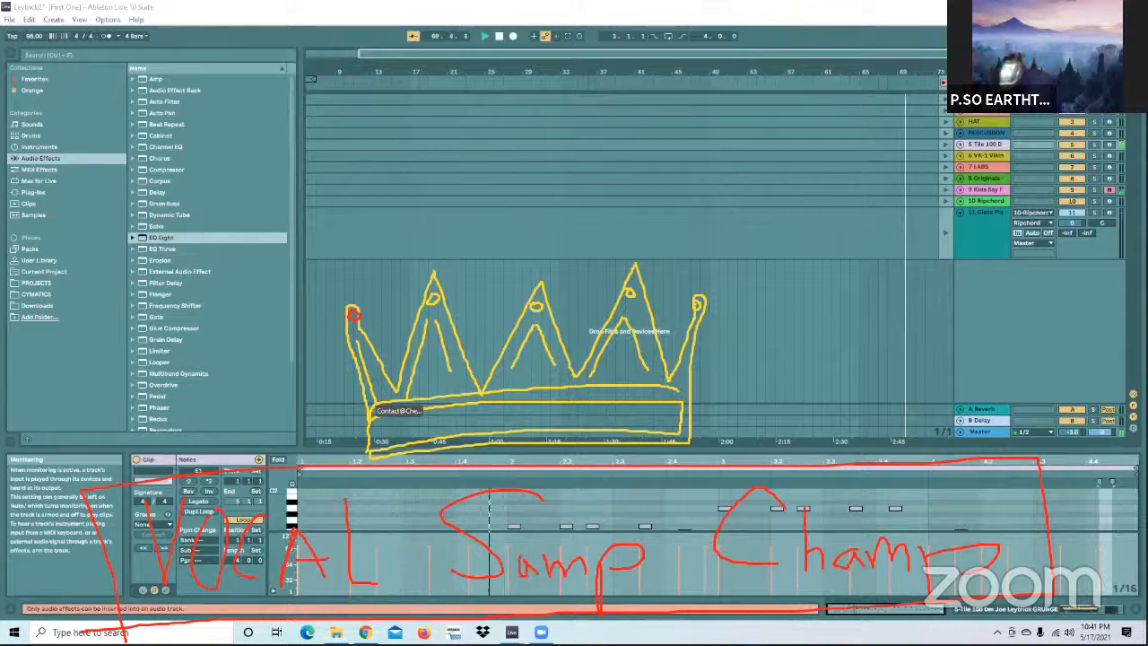
{"action": "left_click_drag", "start_coordinate": [608, 396], "coordinate": [370, 447]}
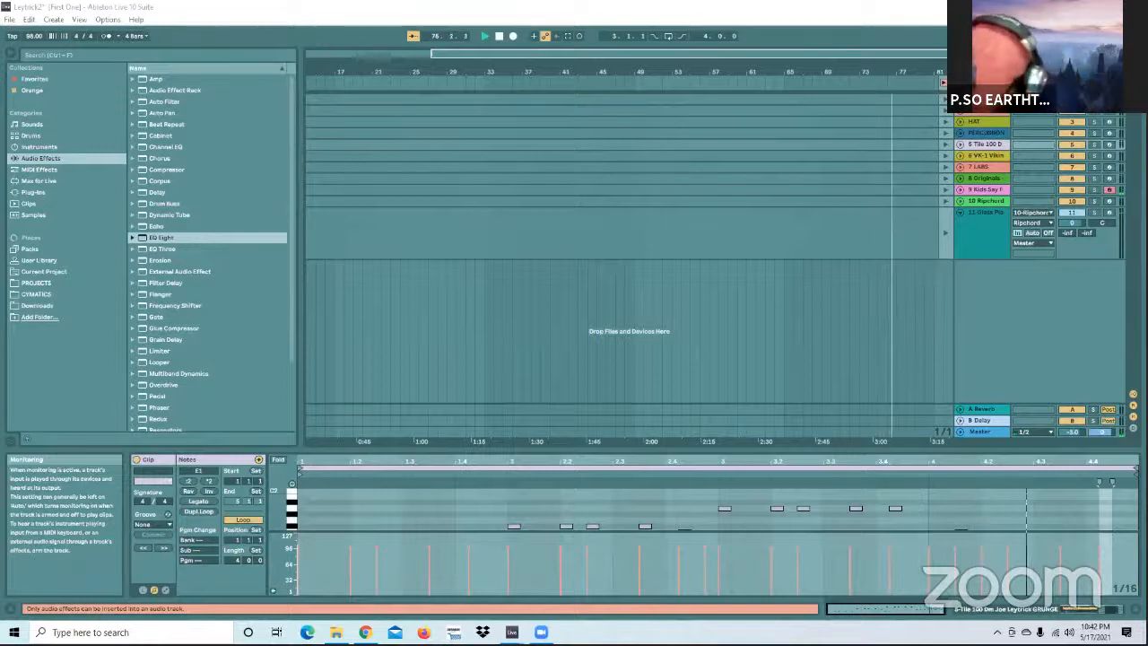
Play the soloed track 5 Tile 100 Dm by itself and switch to the Session View
{"action": "key", "text": "space"}
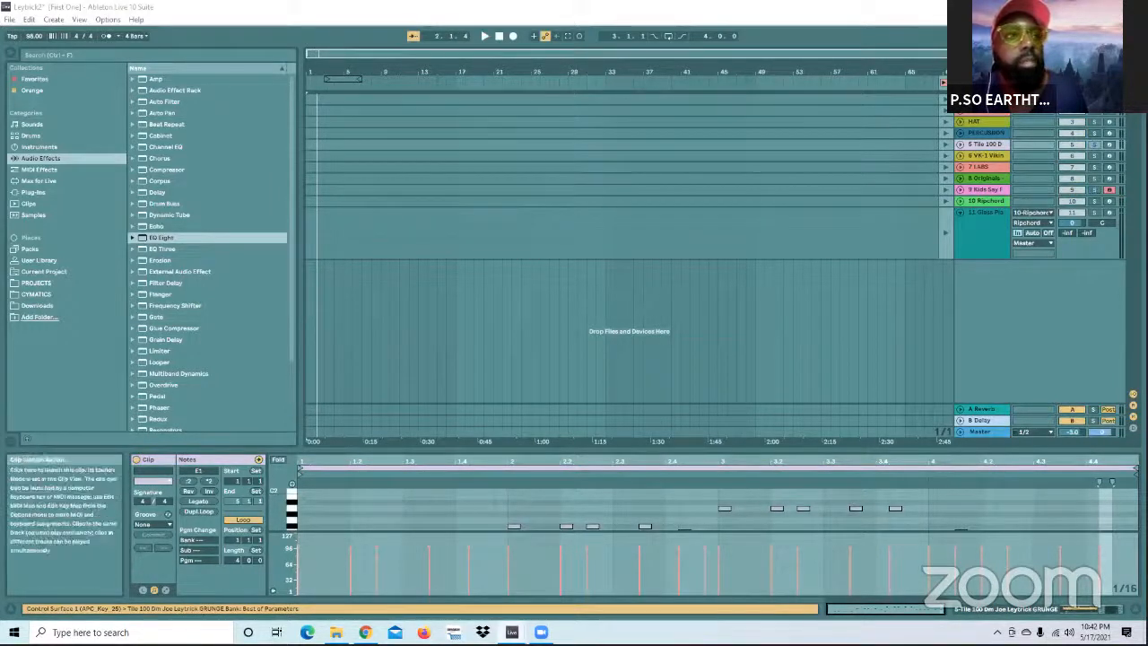
{"action": "key", "text": "space"}
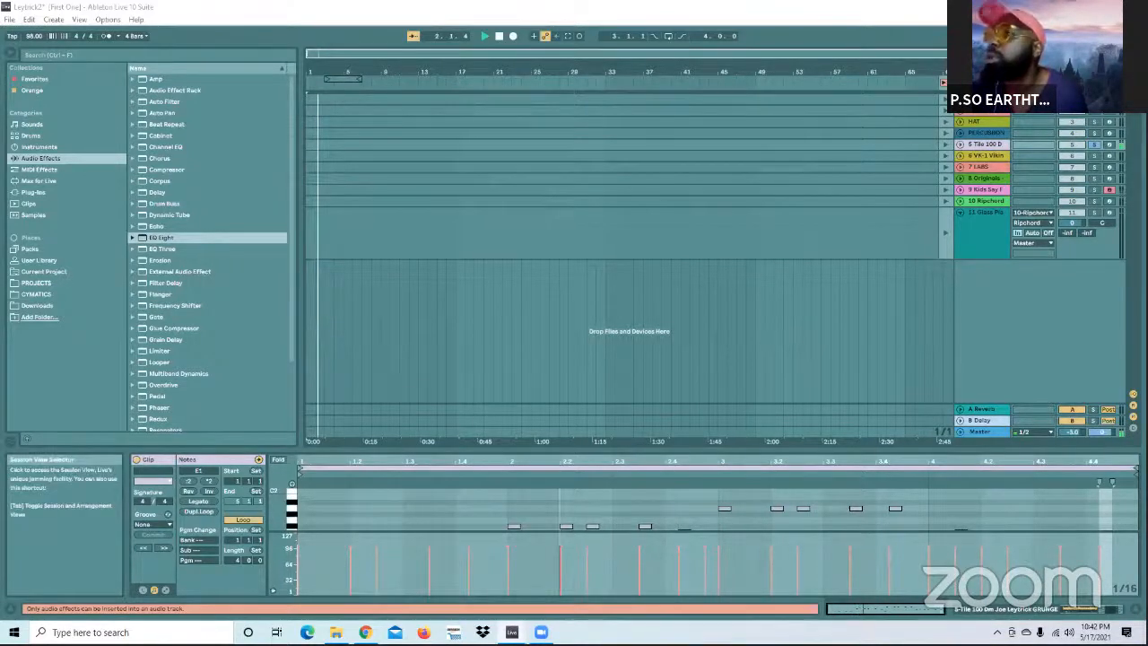
{"action": "key", "text": "Tab"}
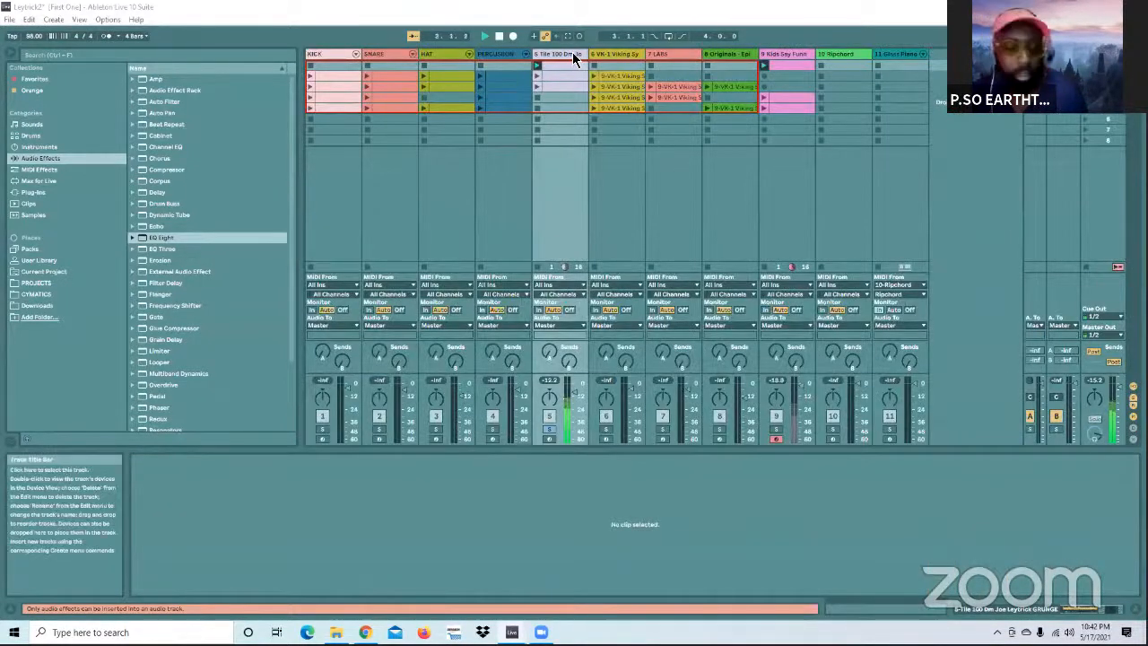
Show the sliced Tile 100 Dm sample and the Multiband Dynamics effect in track 5's device chain
{"action": "double_click", "coordinate": [571, 50]}
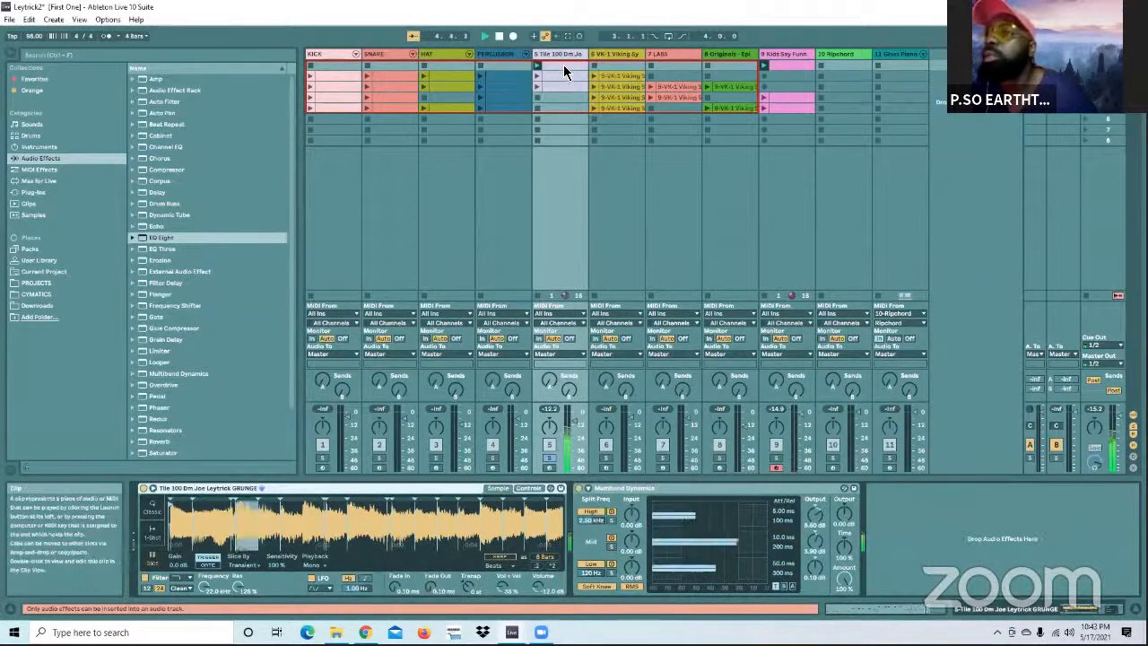
{"action": "left_click", "coordinate": [563, 64]}
{"action": "left_click_drag", "start_coordinate": [536, 441], "coordinate": [570, 54]}
{"action": "double_click", "coordinate": [571, 53]}
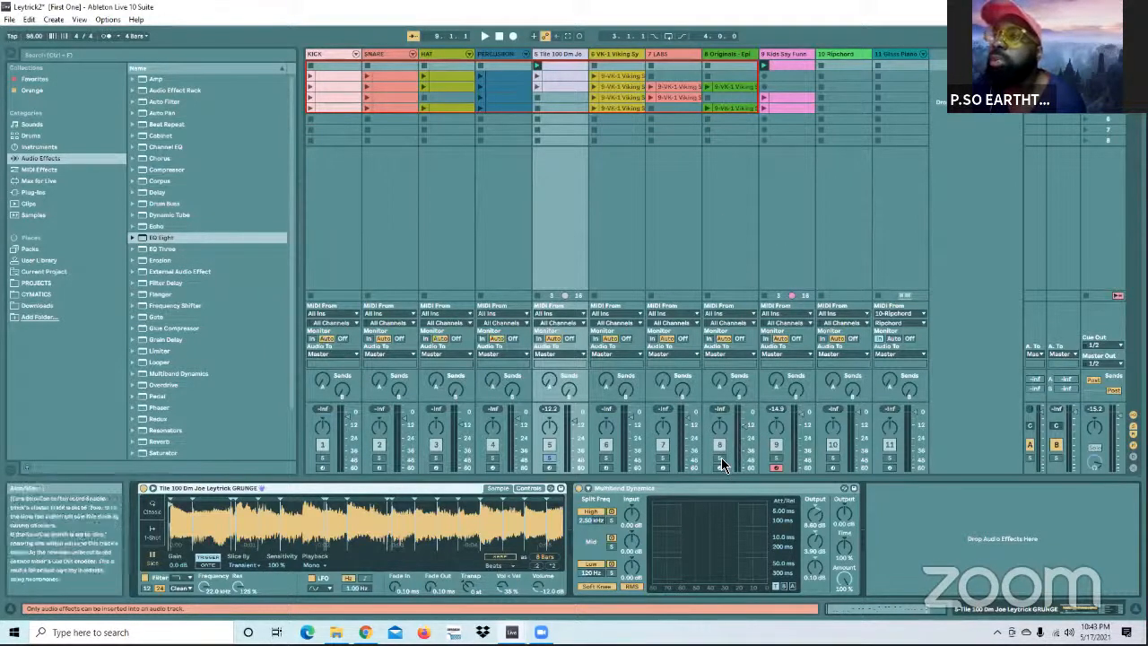
Open the Epic Strings plug-in on track 8 and audition the track's third-scene clip, then close the plug-in window
{"action": "left_click", "coordinate": [738, 53]}
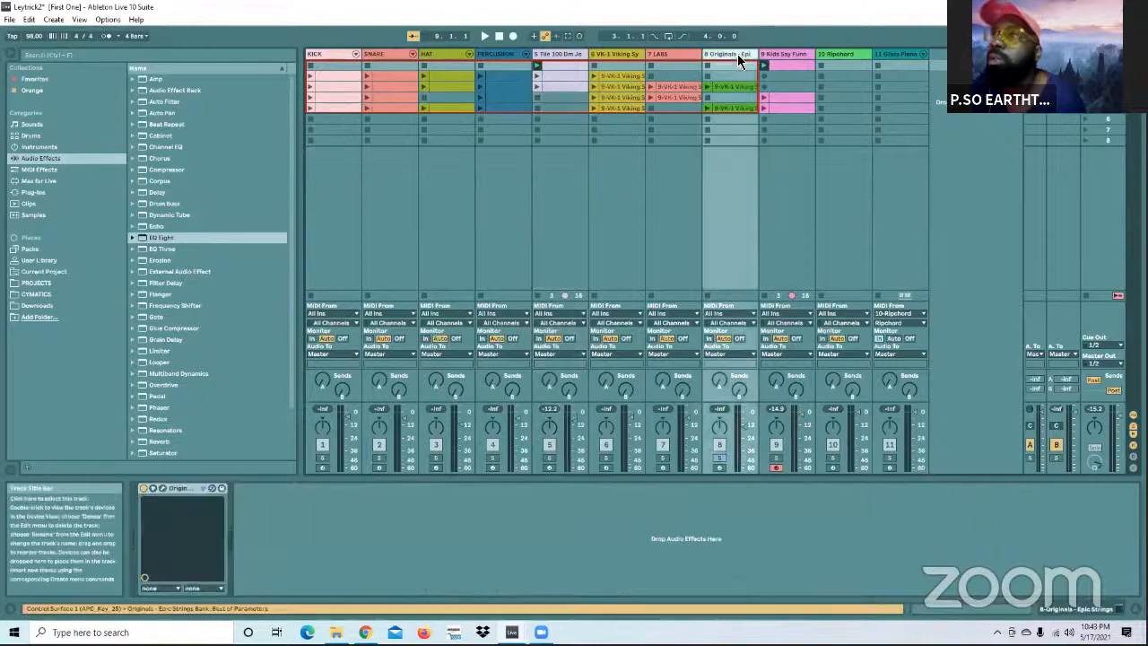
{"action": "left_click", "coordinate": [162, 488]}
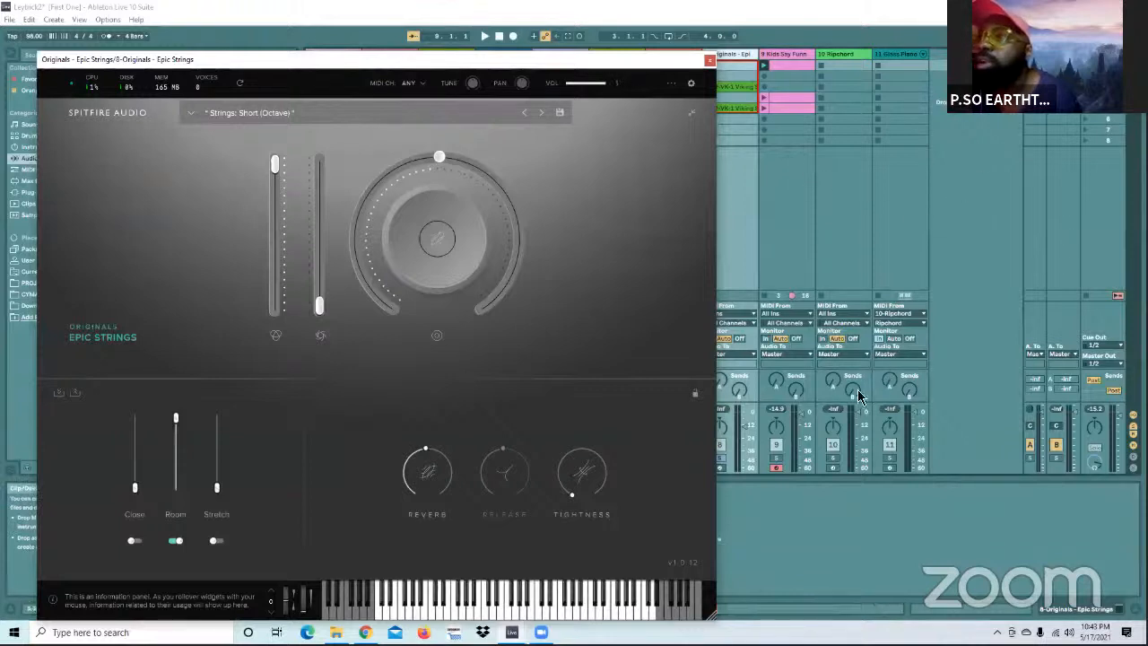
{"action": "left_click", "coordinate": [985, 414]}
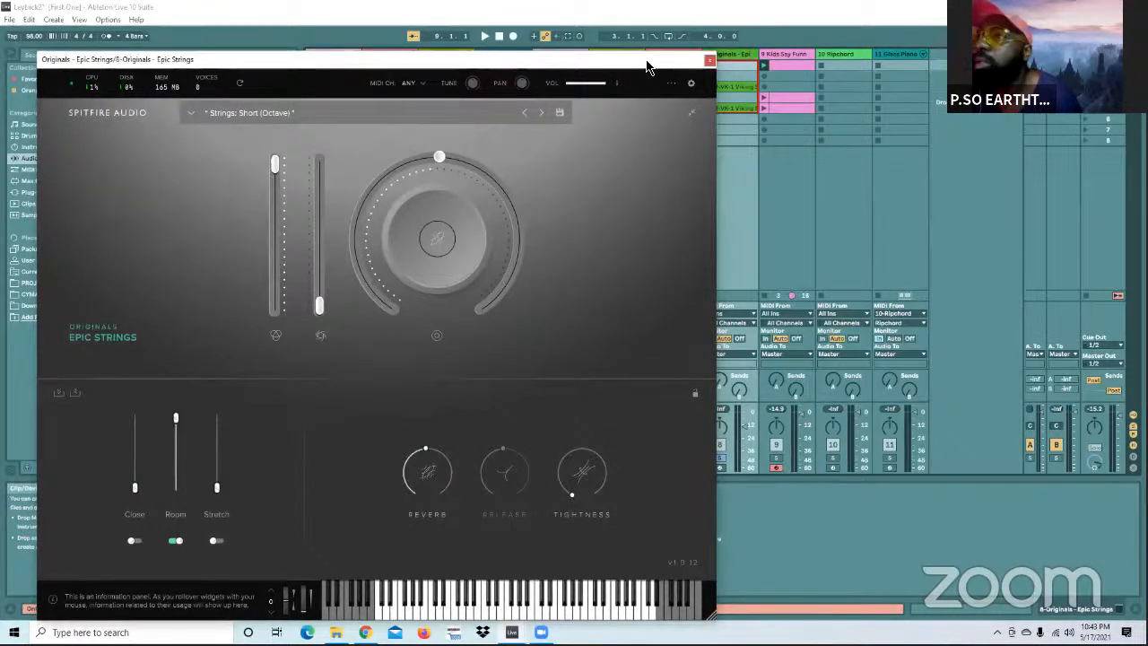
{"action": "left_click_drag", "start_coordinate": [648, 66], "coordinate": [543, 44]}
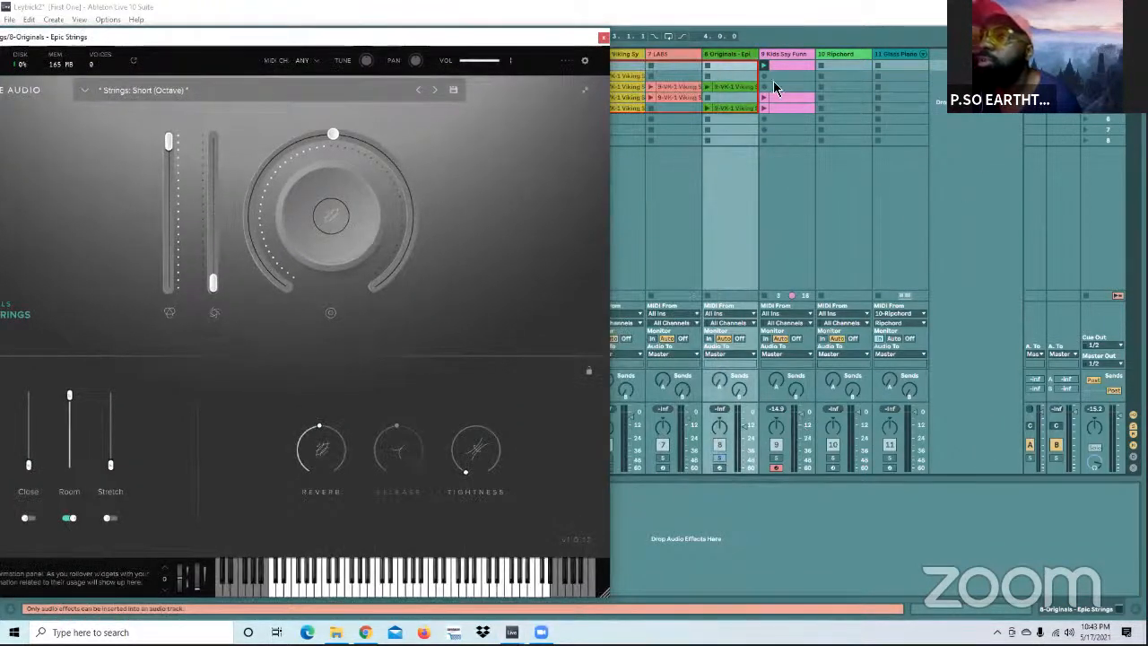
{"action": "left_click", "coordinate": [706, 87]}
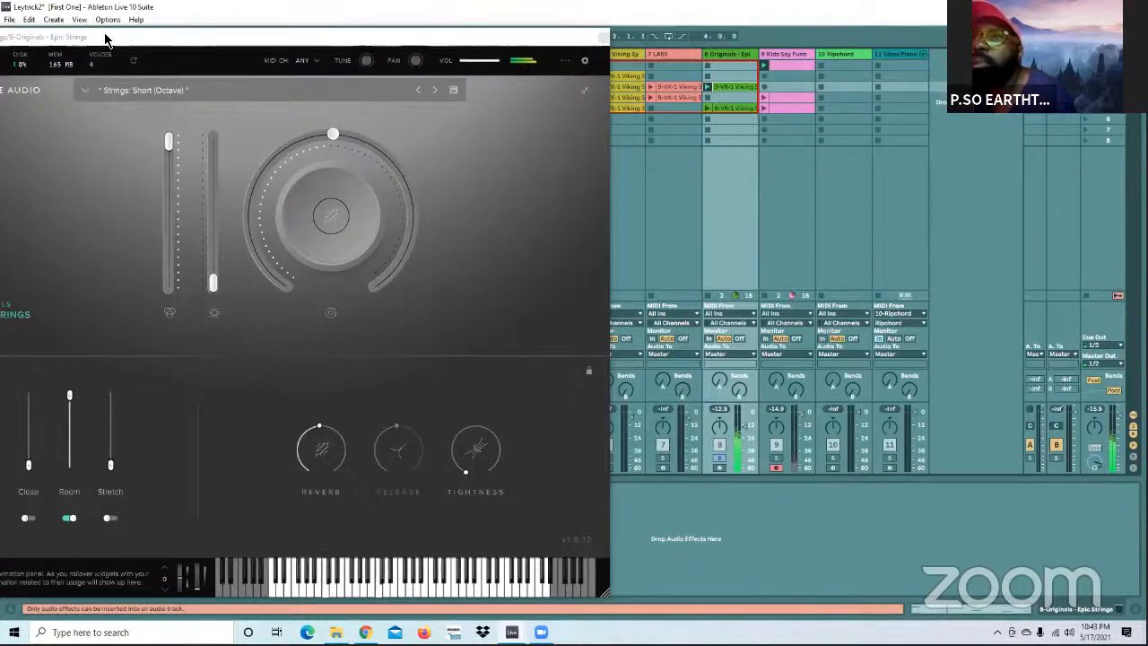
{"action": "left_click", "coordinate": [603, 38]}
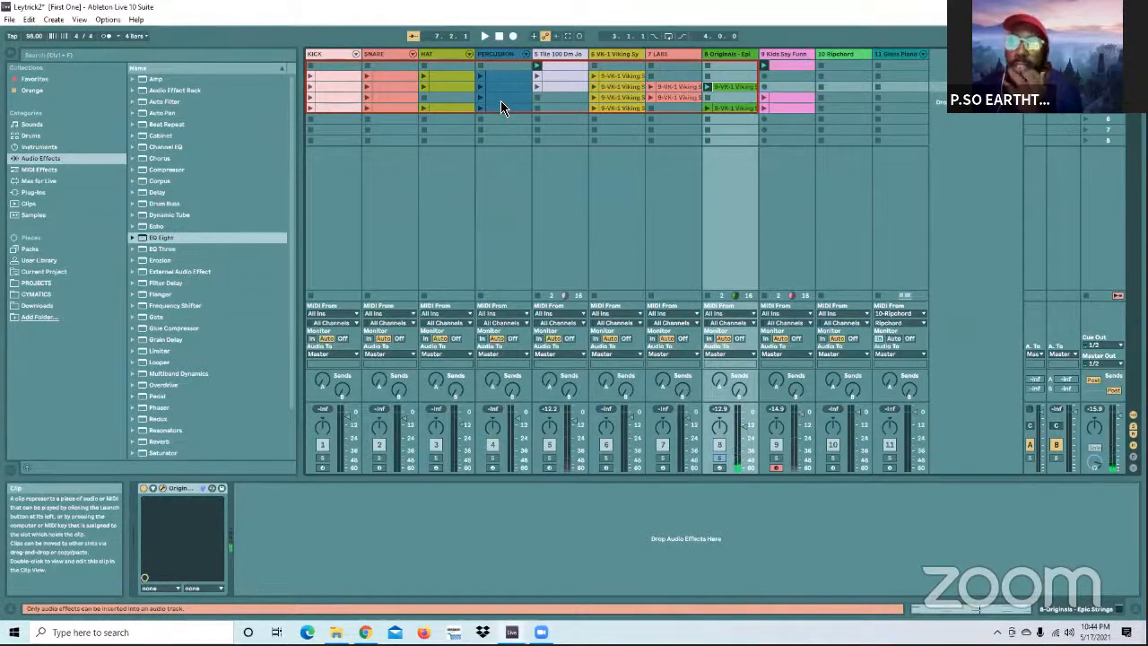
Unsolo track 8 Originals and solo the drum tracks, including HAT and SNARE
{"action": "left_click", "coordinate": [719, 457]}
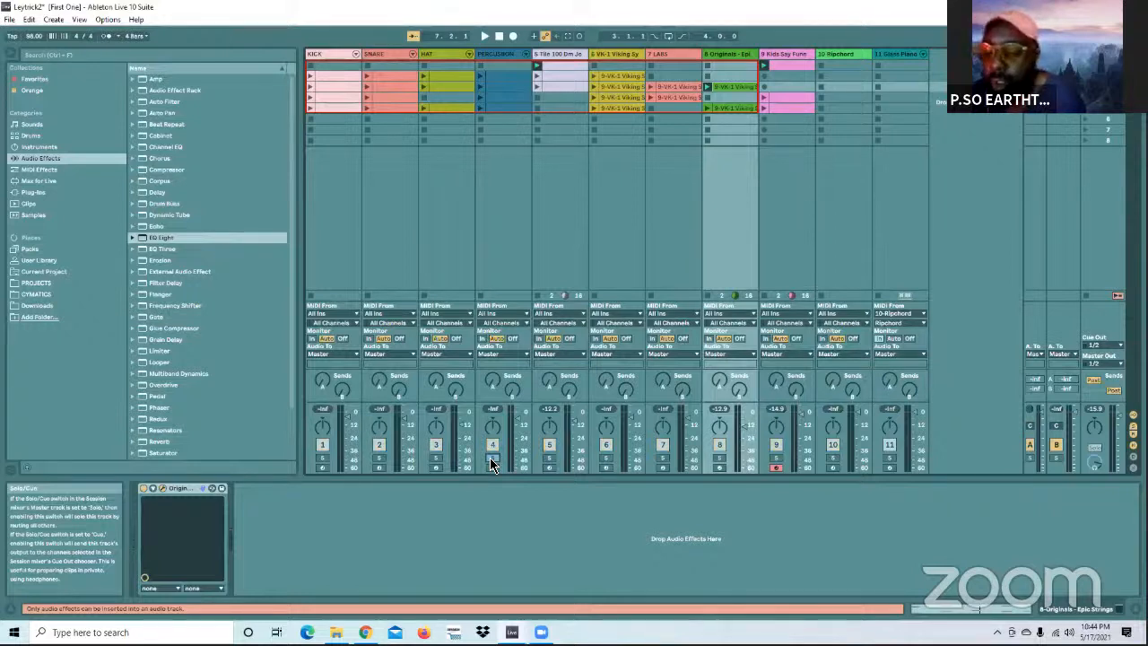
{"action": "left_click", "coordinate": [437, 458]}
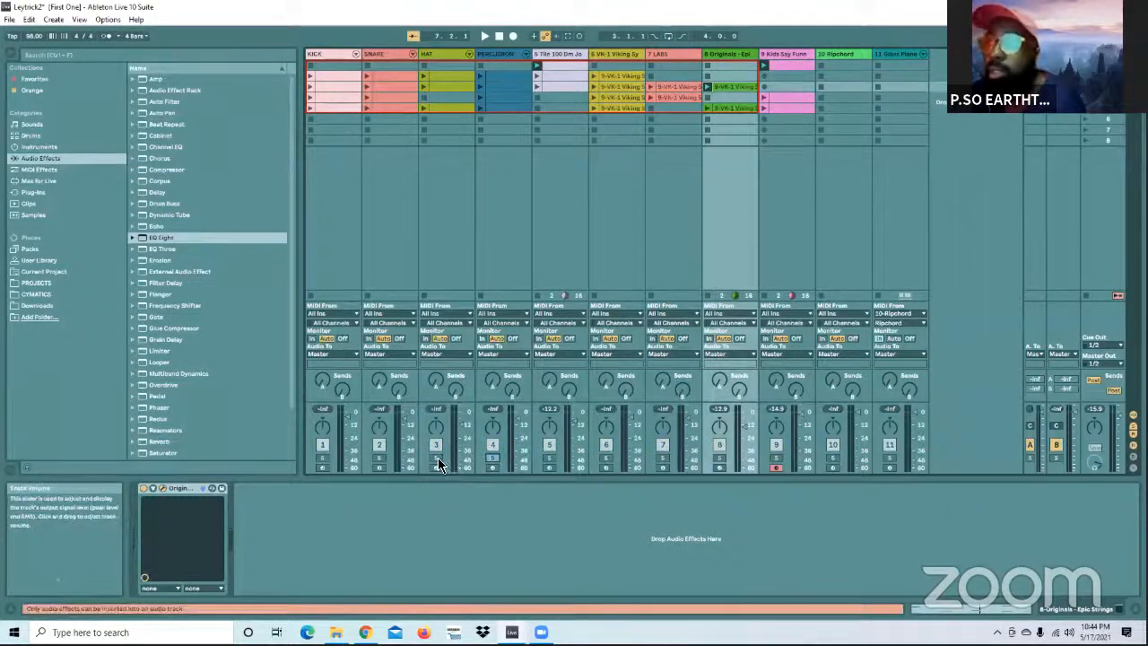
{"action": "left_click", "coordinate": [378, 457]}
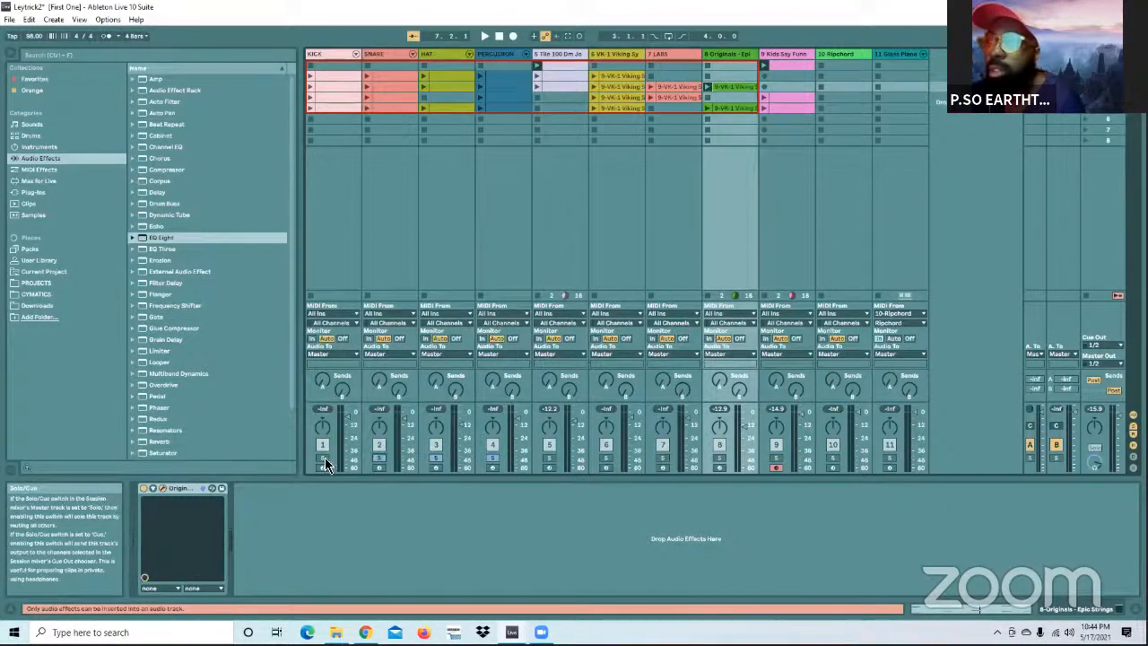
Launch the KICK clip in the second scene and the Kids Say Funny Things clip in the fourth scene
{"action": "left_click", "coordinate": [311, 79]}
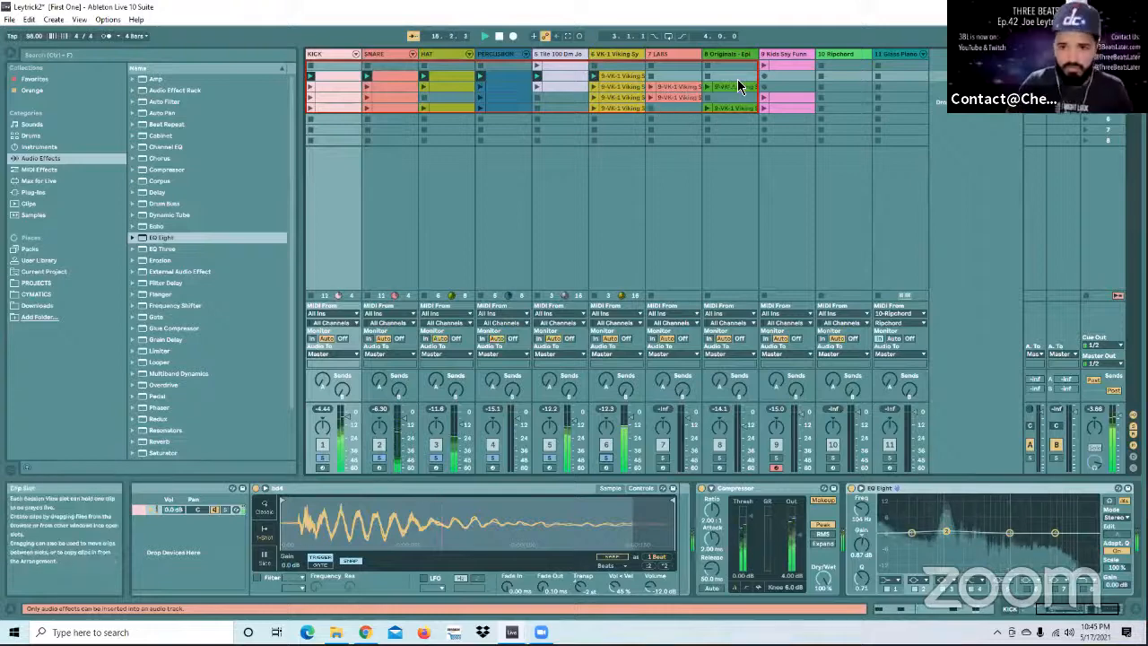
{"action": "left_click", "coordinate": [770, 96]}
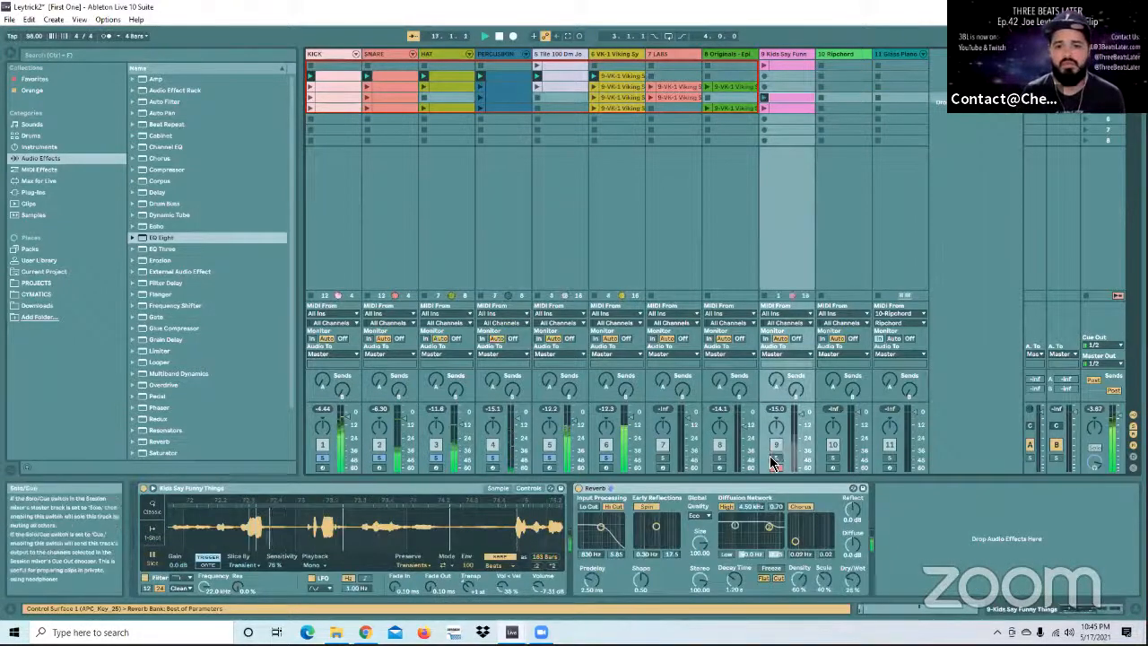